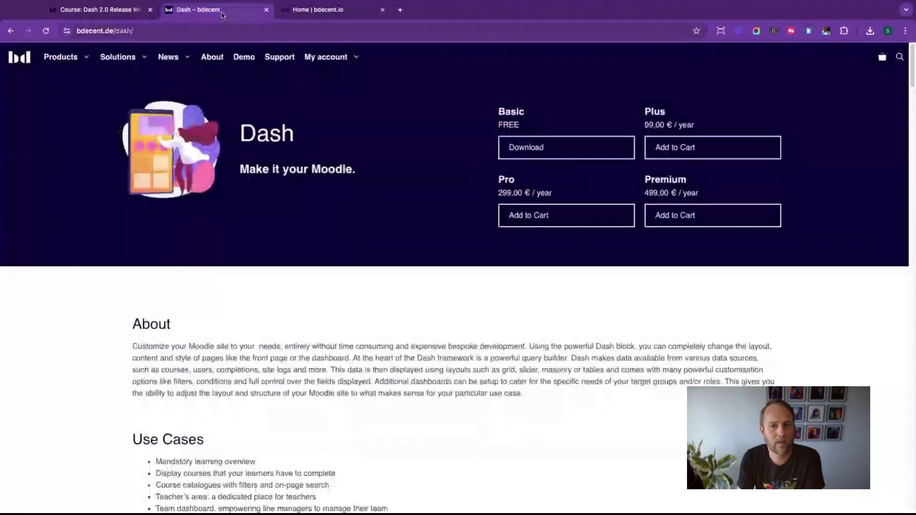
Switch with Ctrl+Tab to the already open Home | bdecent.io demo site tab.
key("ctrl+Tab")
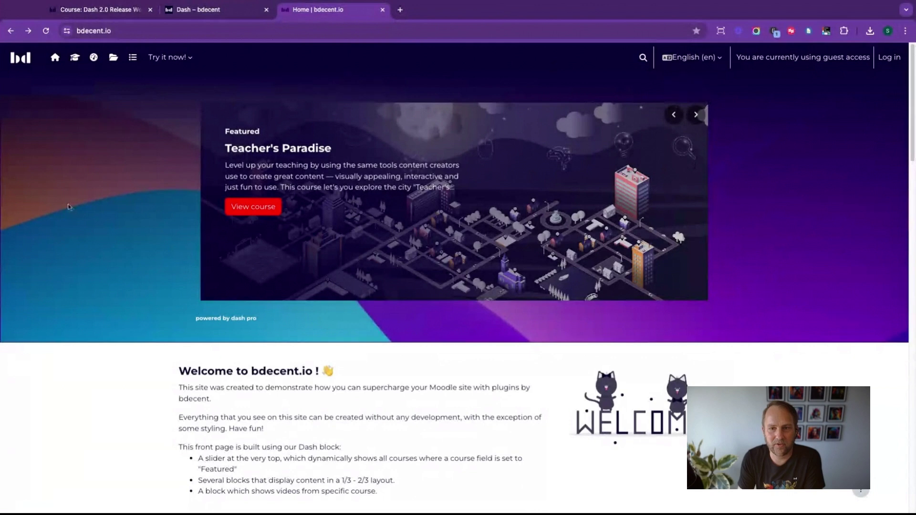
Advance the featured-course slider to the next course and glance at the welcome heading.
left_click(696, 117)
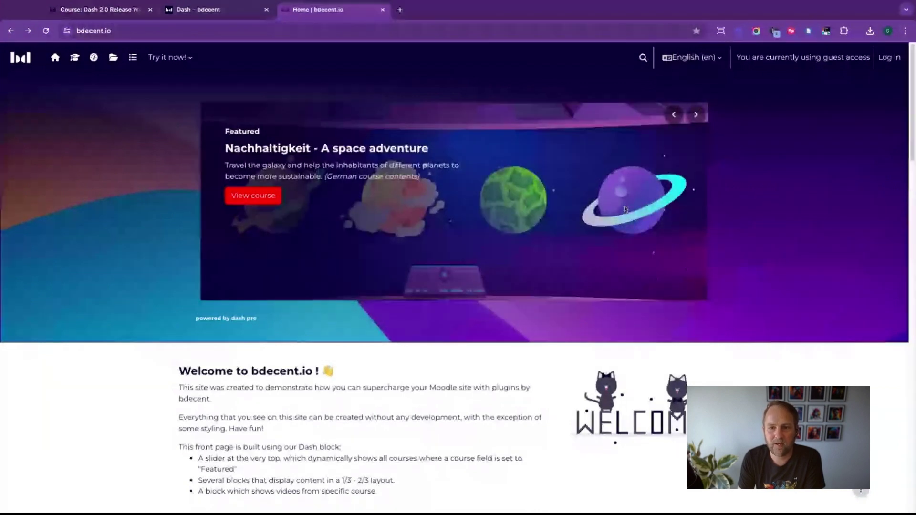
scroll(625, 209, "down", 5)
left_click_drag(334, 153, 159, 159)
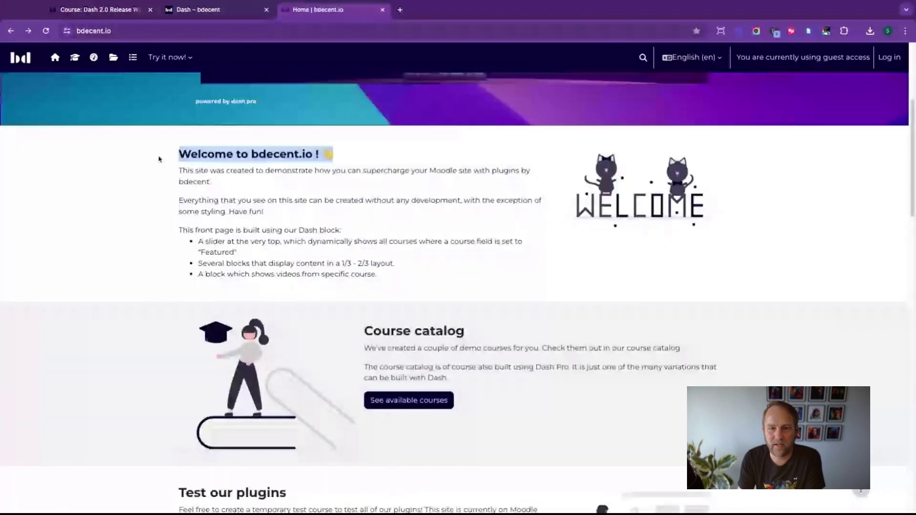
left_click(159, 159)
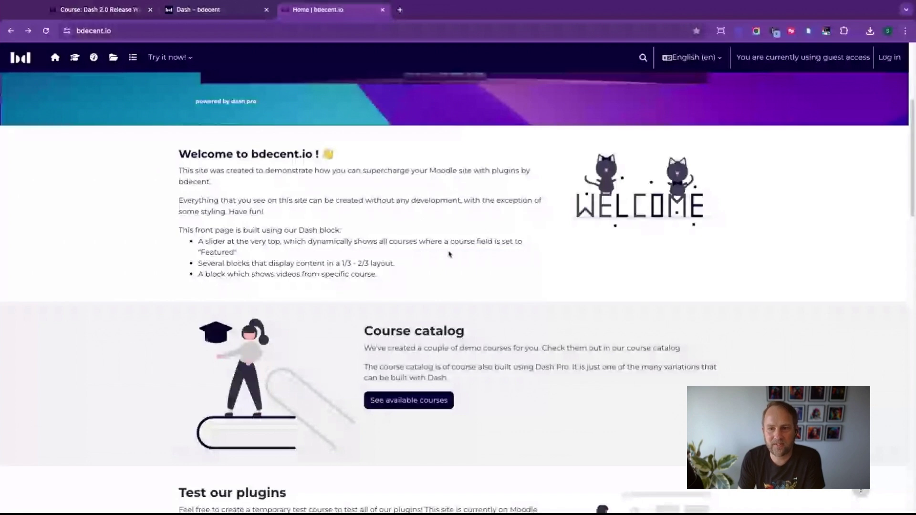
Scroll through the home page, then log in with the saved administrator credentials.
scroll(449, 254, "down", 5)
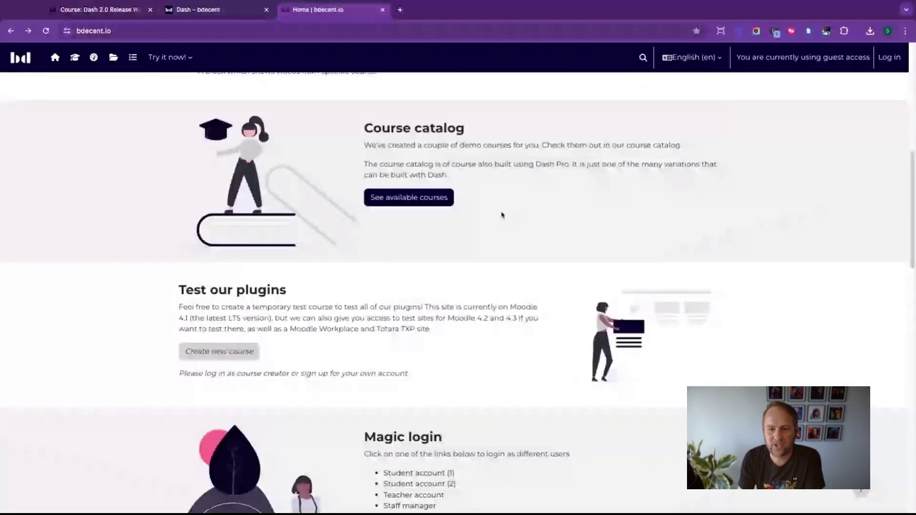
scroll(501, 216, "down", 6)
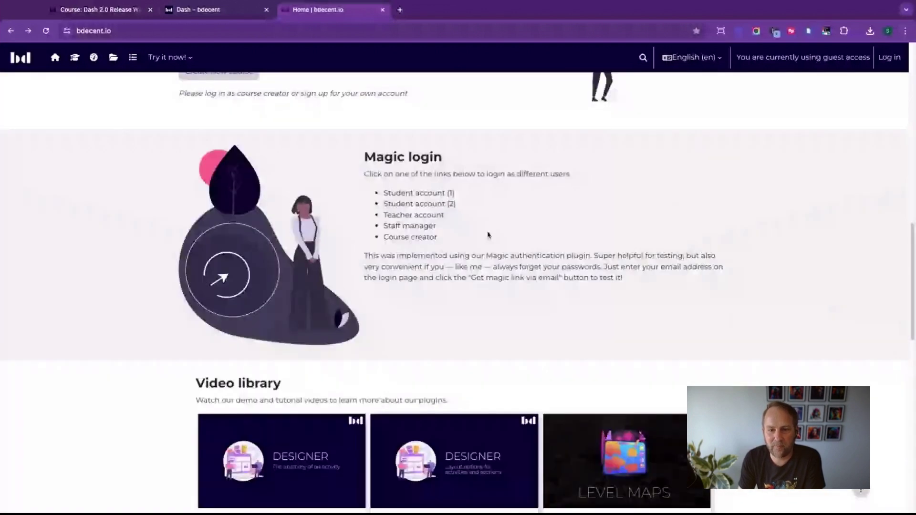
scroll(487, 234, "down", 10)
scroll(302, 435, "up", 6)
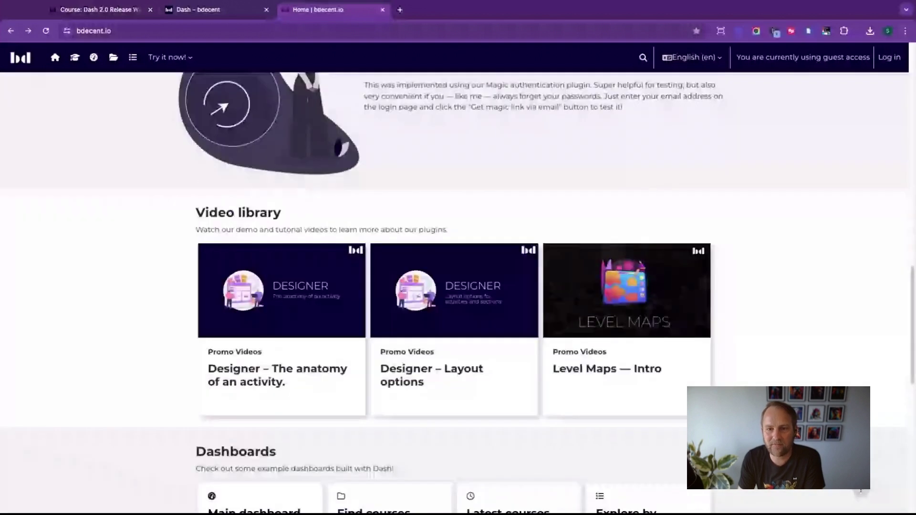
scroll(458, 286, "up", 11)
scroll(458, 286, "up", 8)
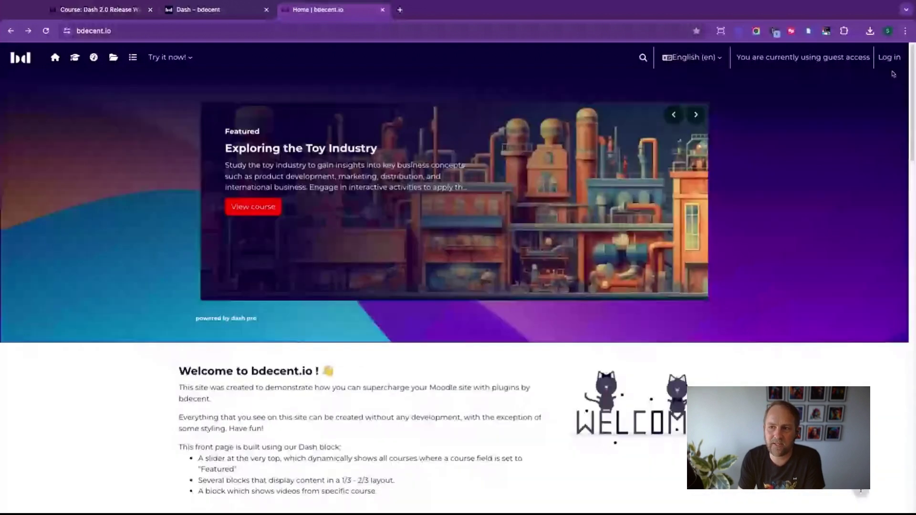
left_click(889, 57)
left_click(441, 265)
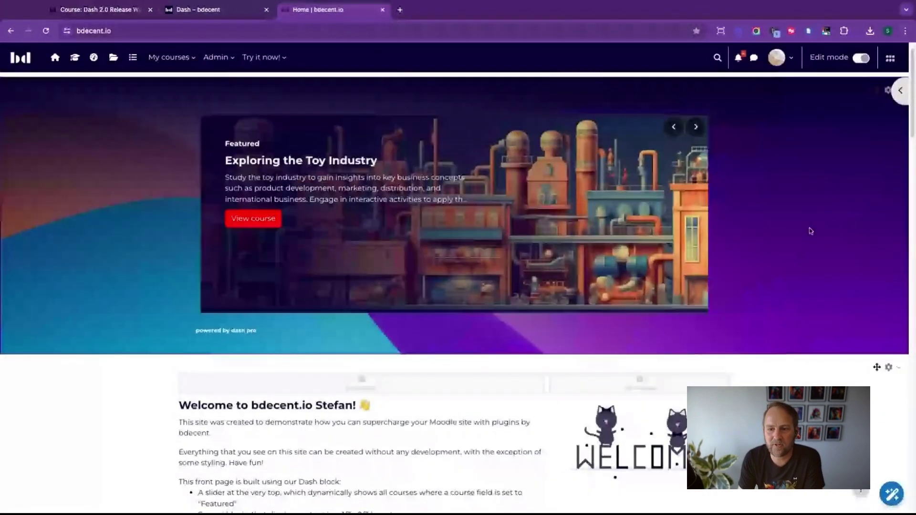
Open the welcome text and welcome image content editors, cancelling both without saving.
scroll(811, 231, "down", 4)
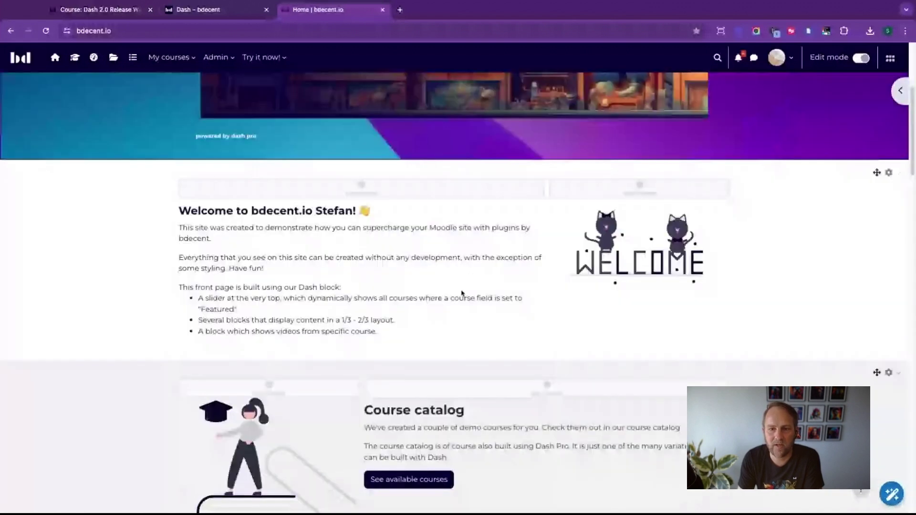
left_click(403, 194)
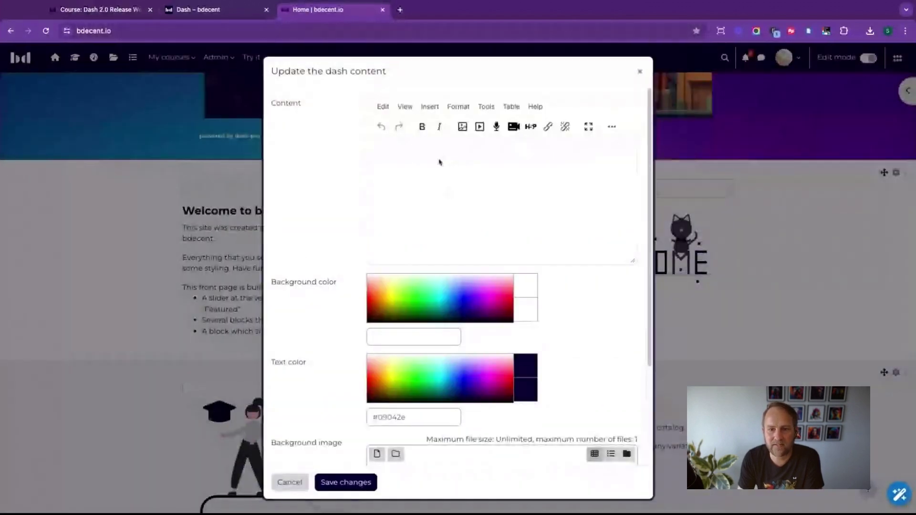
scroll(432, 328, "down", 3)
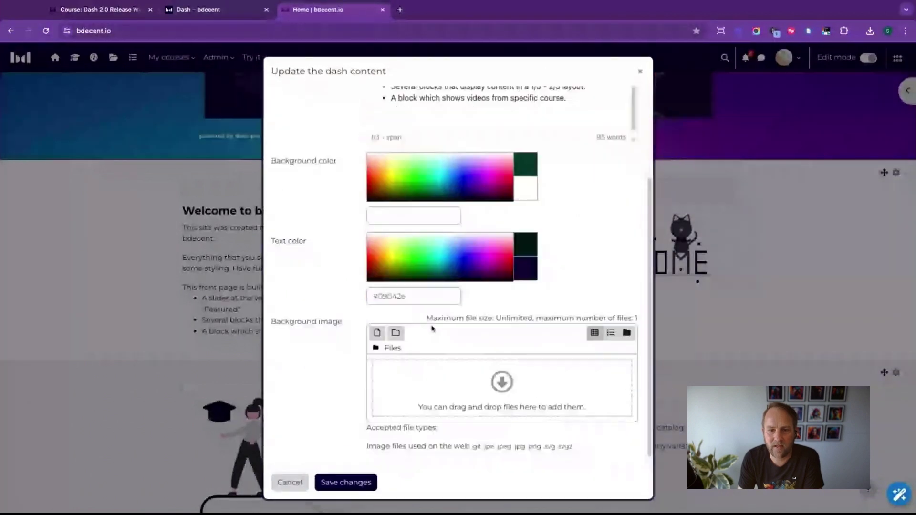
left_click(282, 482)
left_click(673, 211)
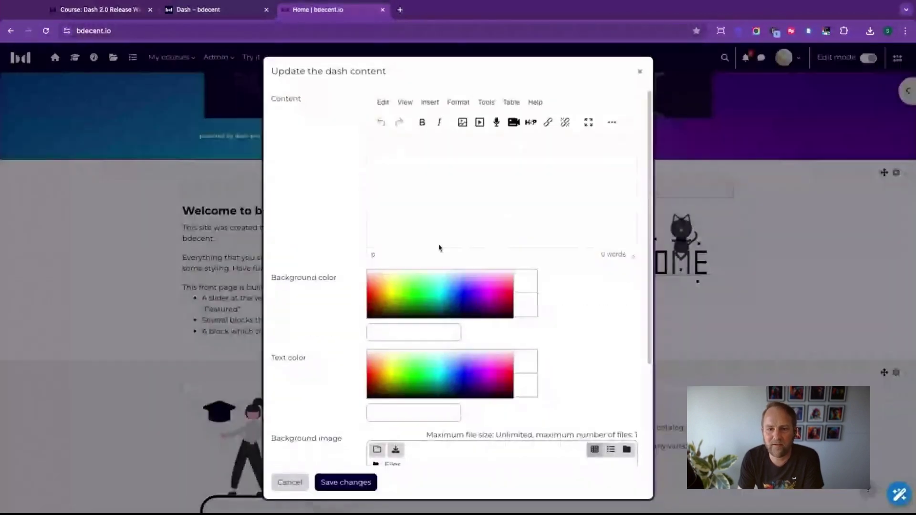
scroll(439, 247, "down", 5)
left_click(289, 482)
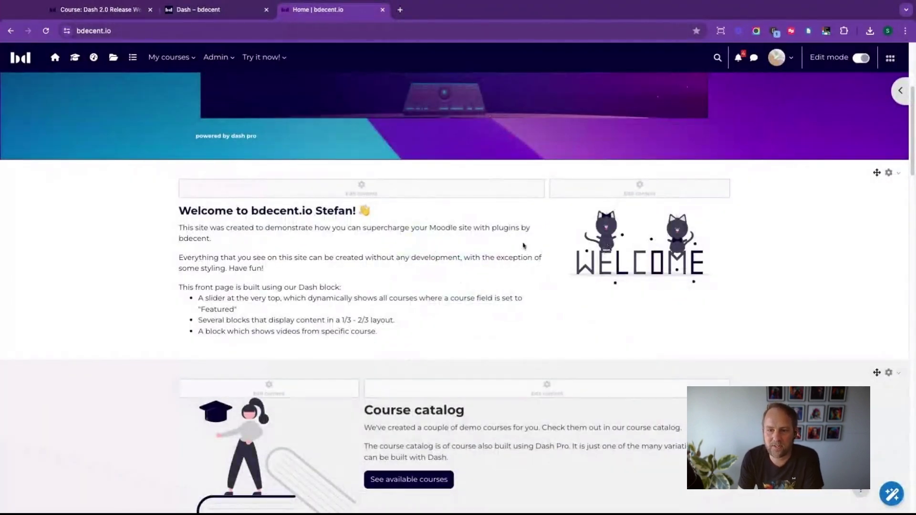
Open the Course catalog block's Preferences from its gear menu.
scroll(523, 245, "down", 4)
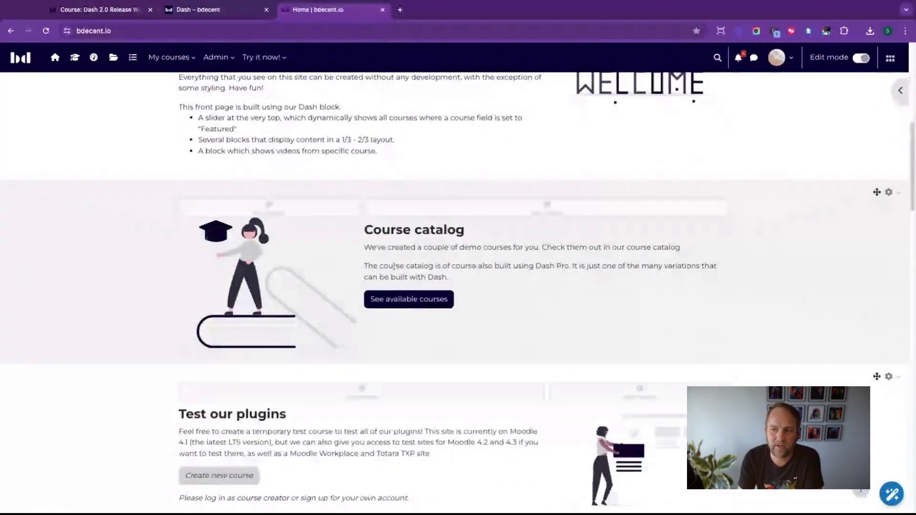
left_click(888, 192)
left_click(845, 223)
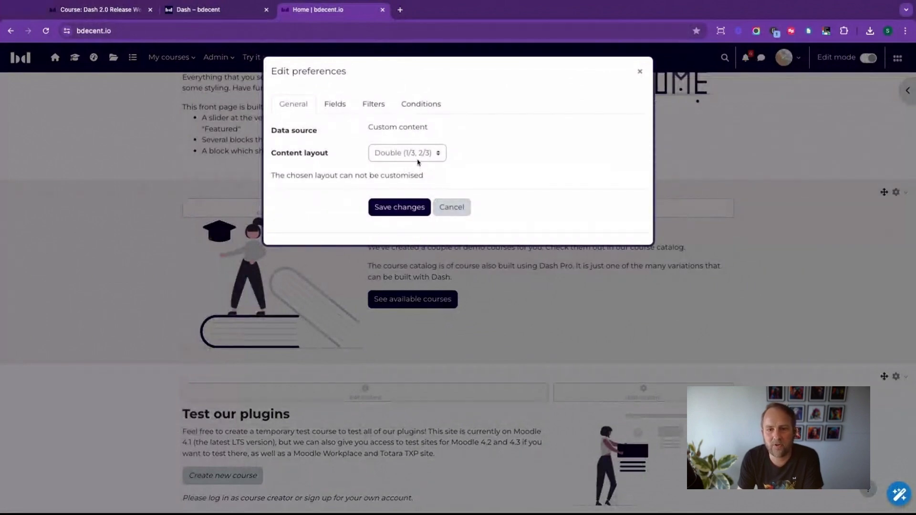
Cancel the Course catalog preferences, review its Appearance configuration, and cancel without saving.
left_click(452, 205)
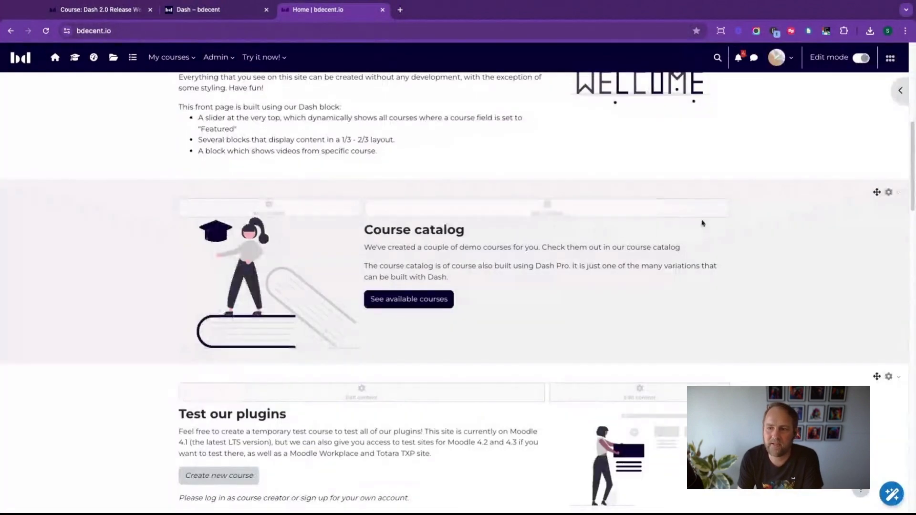
left_click(889, 192)
left_click(880, 210)
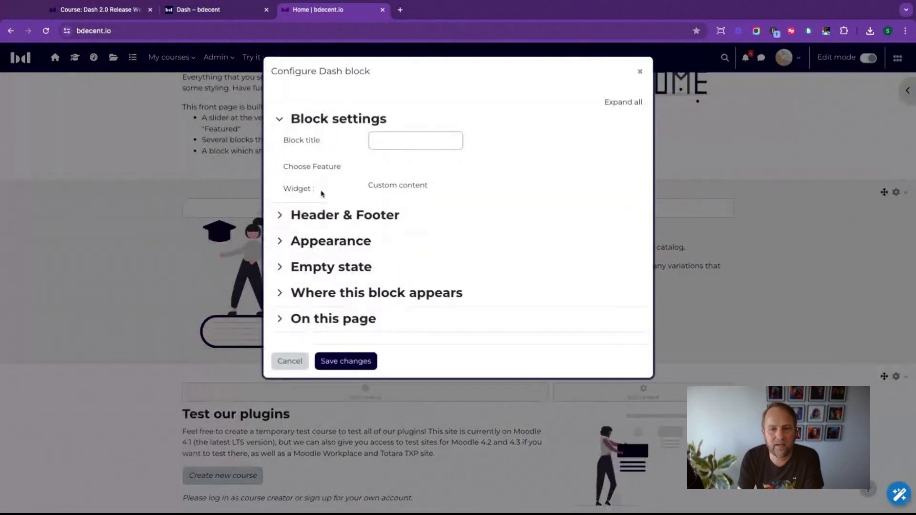
left_click(333, 244)
scroll(334, 249, "down", 10)
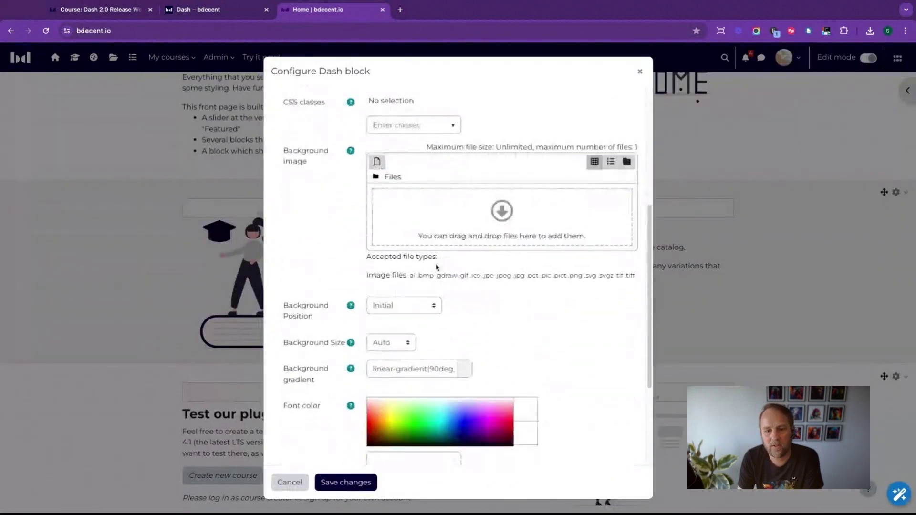
scroll(293, 304, "down", 3)
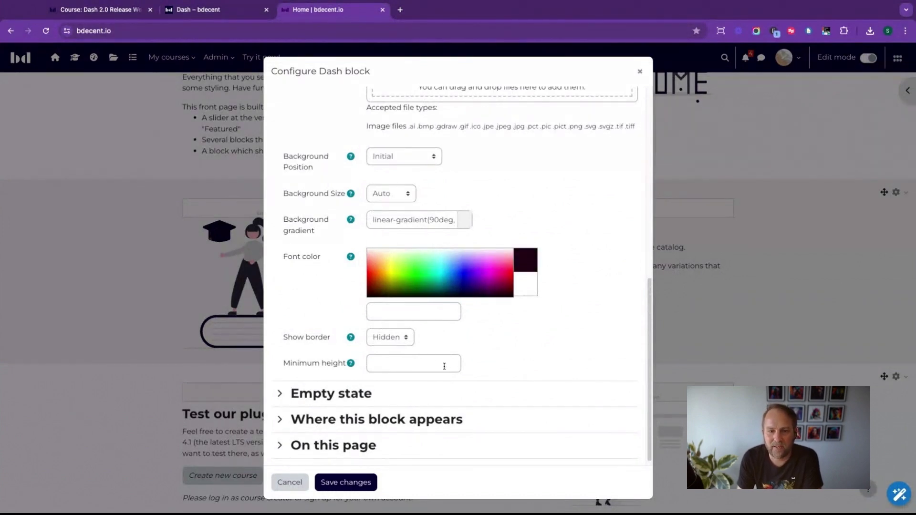
scroll(407, 339, "up", 8)
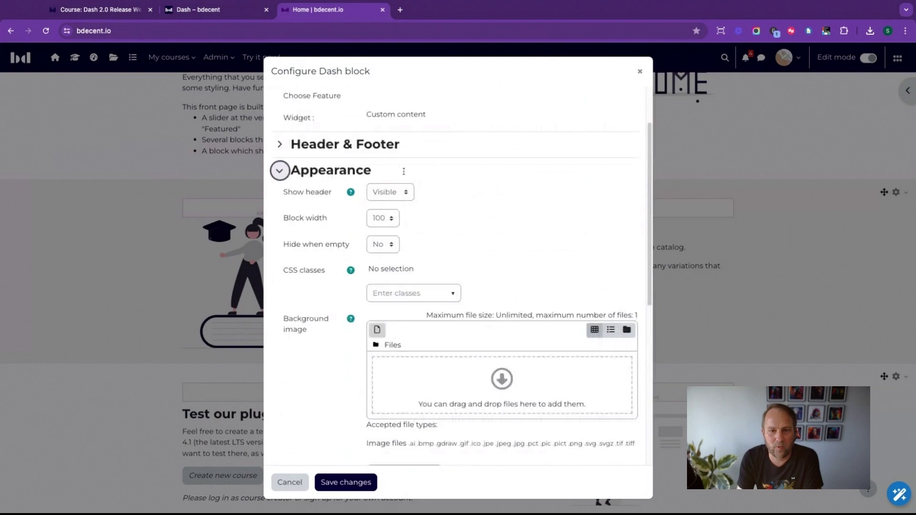
scroll(472, 304, "down", 10)
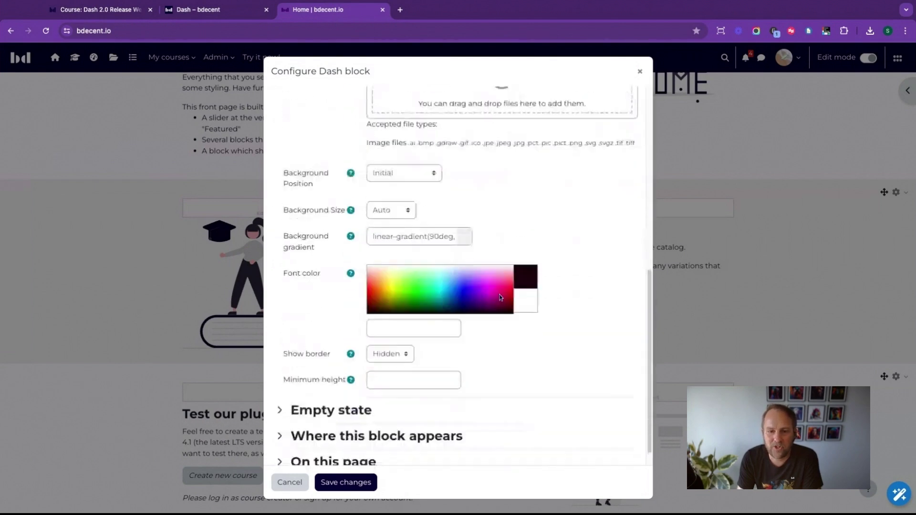
left_click(294, 482)
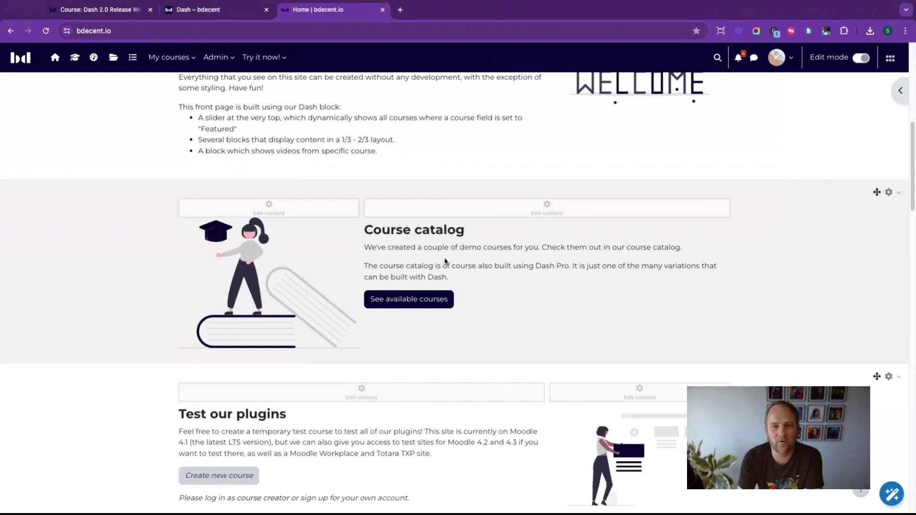
Turn off front-page editing and return to the Dash 2.0 Release Webinar course.
scroll(445, 261, "up", 10)
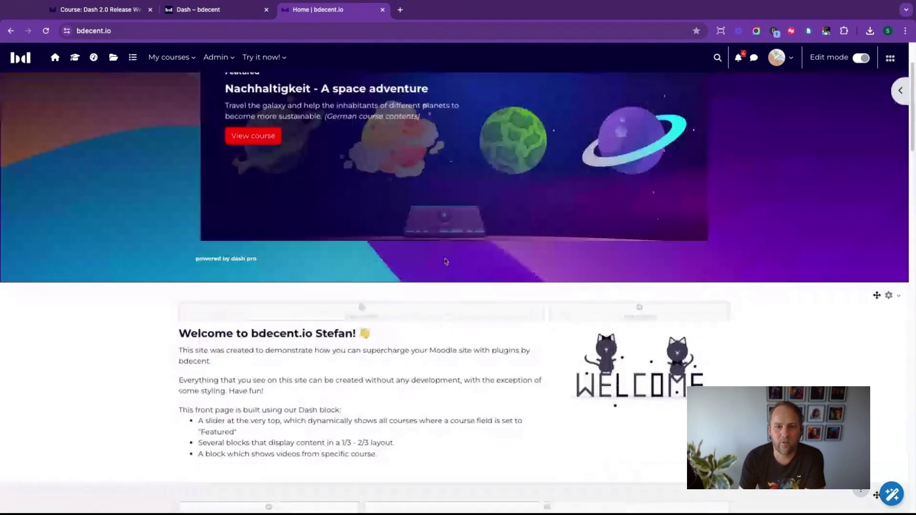
left_click(861, 58)
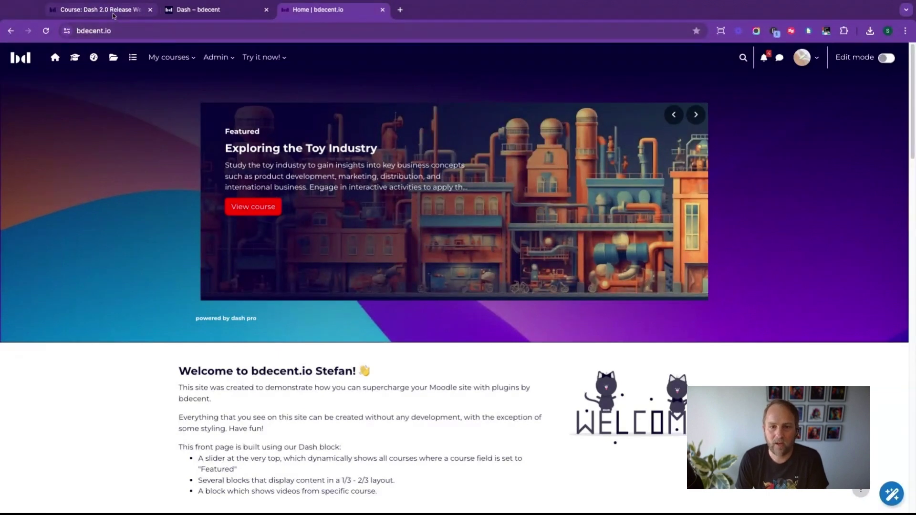
left_click(113, 13)
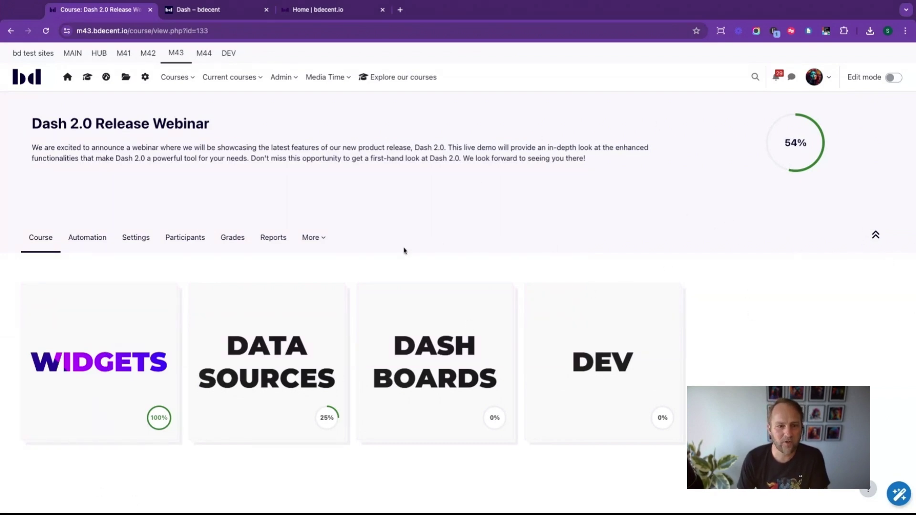
Log in as the enrolled student via Participants and expand the course's WIDGETS section.
left_click(202, 237)
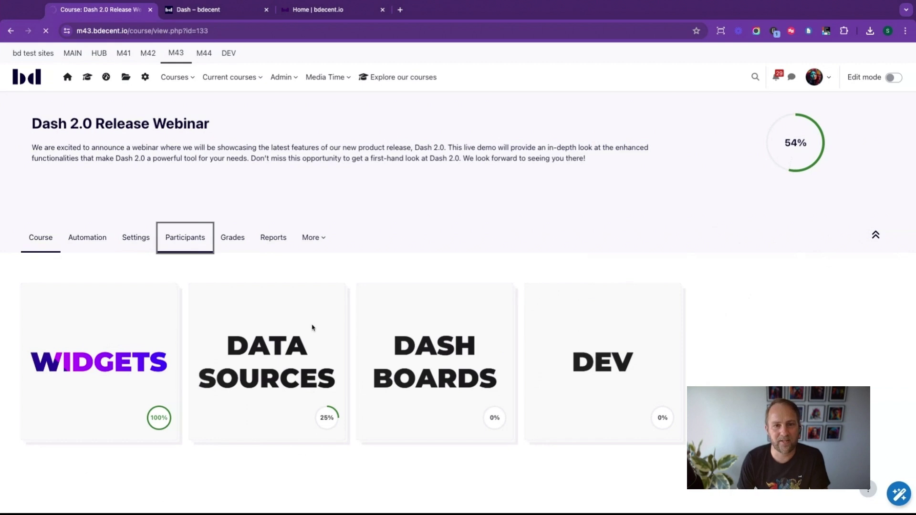
scroll(303, 286, "down", 2)
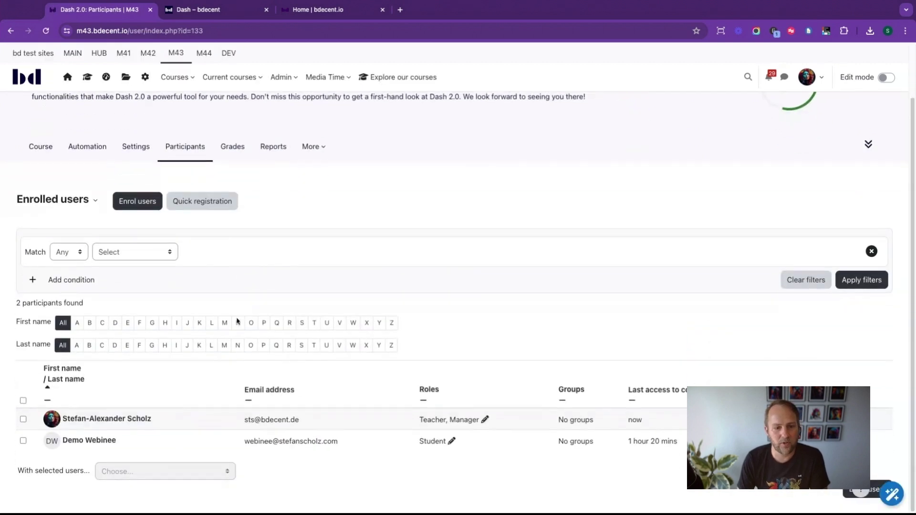
left_click(95, 442)
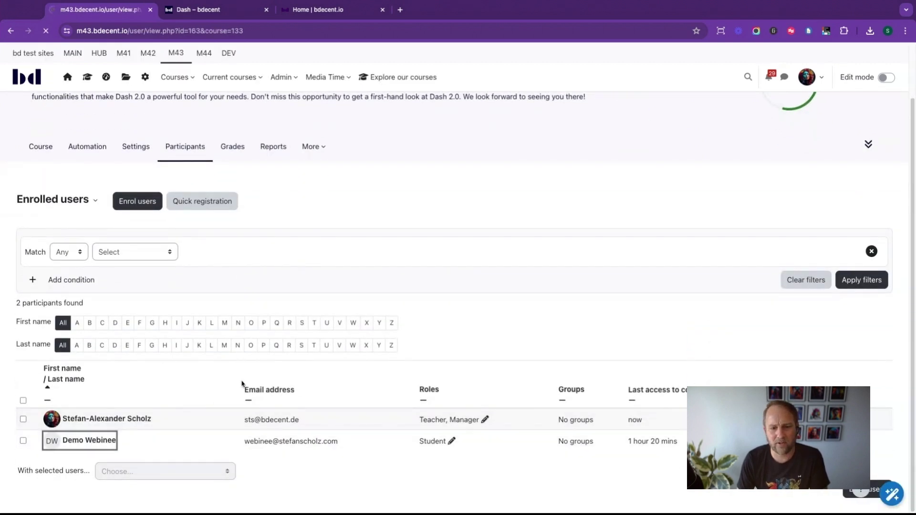
left_click(481, 434)
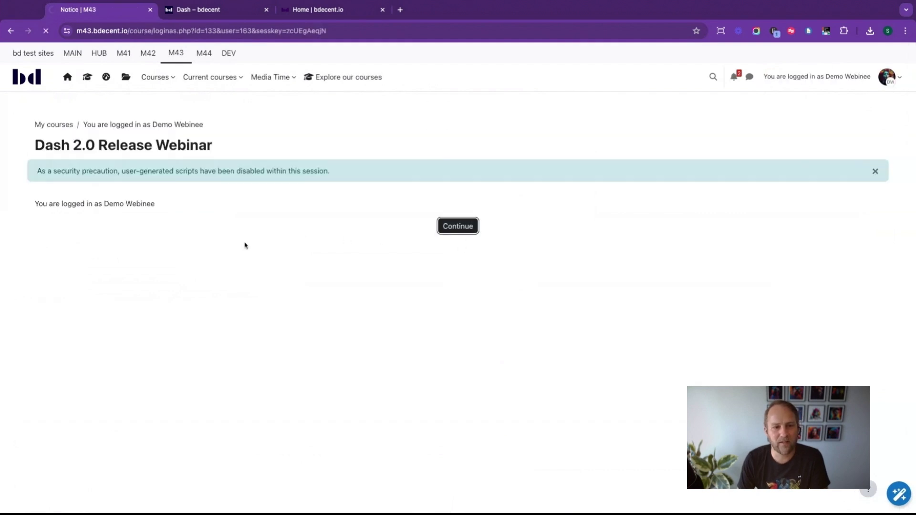
key("Return")
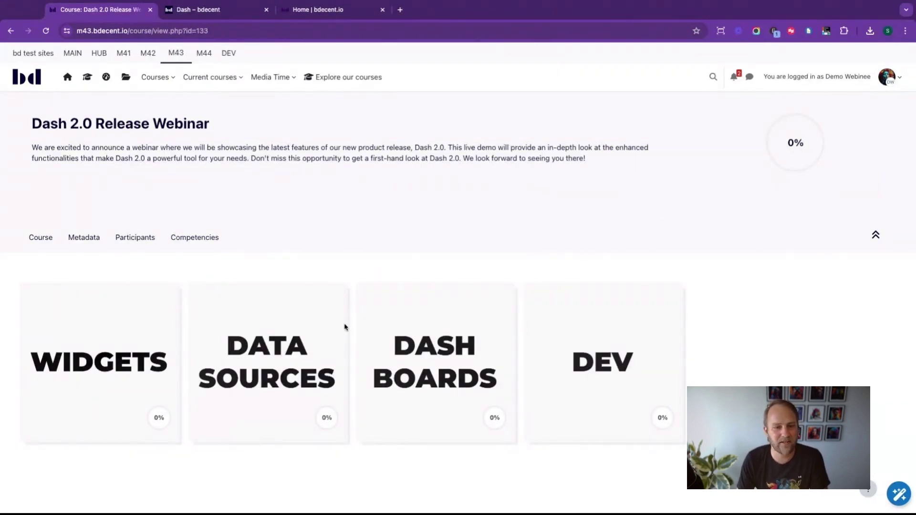
left_click(107, 309)
Open the My profile widget activity from the WIDGETS section.
scroll(107, 309, "down", 3)
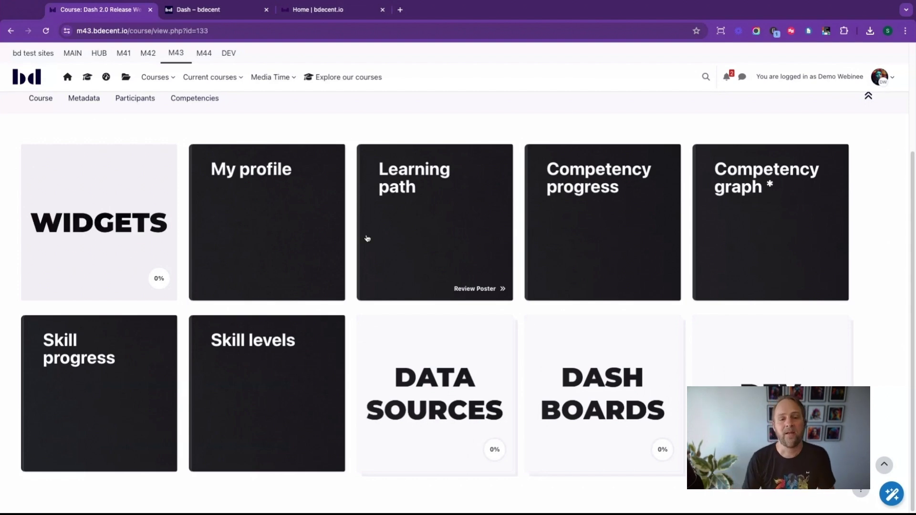
left_click(255, 224)
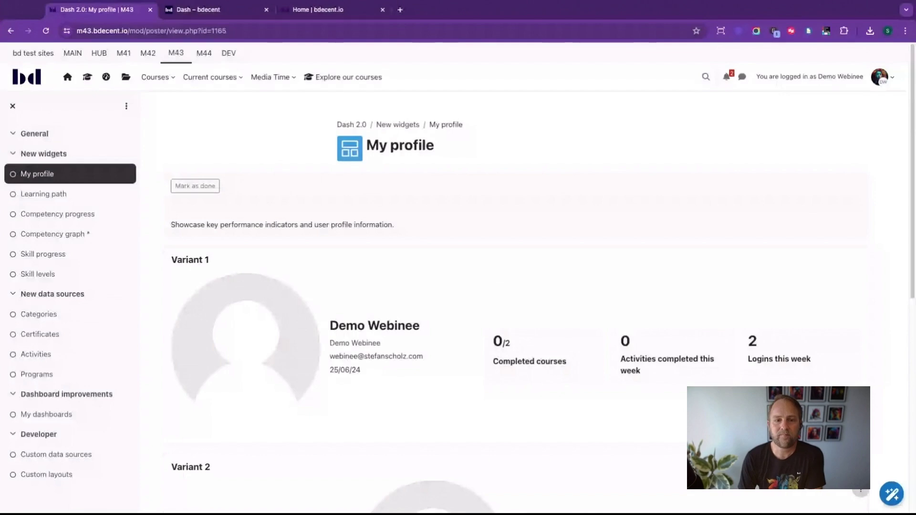
Inspect the Variant 1 profile, the My profile heading and its stats through Logins this week.
scroll(444, 241, "down", 3)
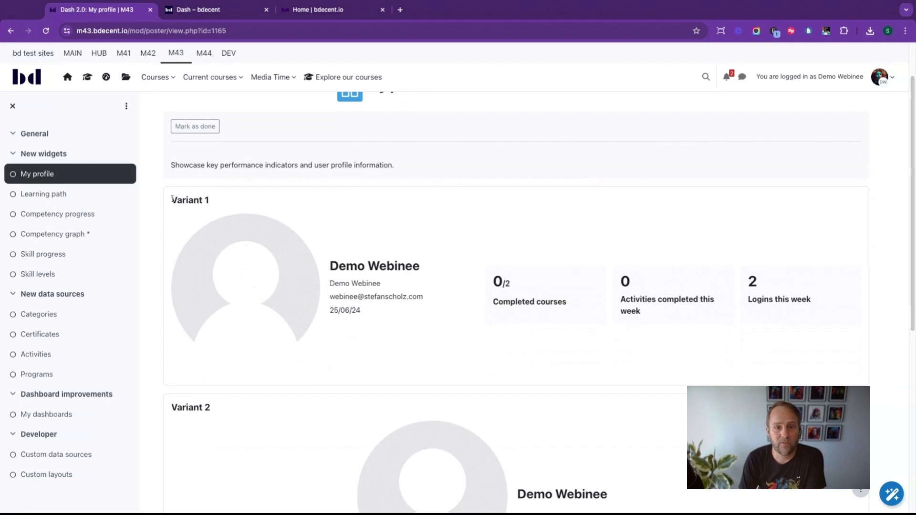
left_click_drag(172, 199, 715, 315)
left_click(732, 341)
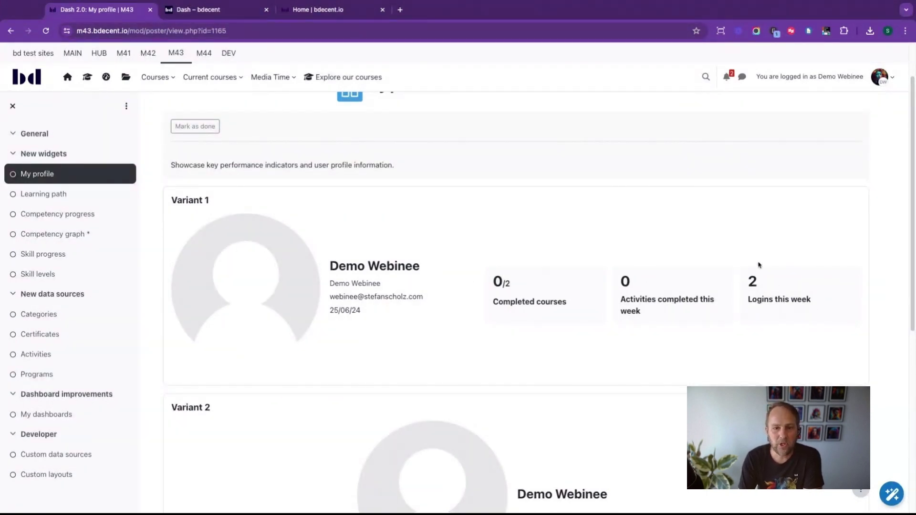
scroll(570, 204, "up", 2)
left_click_drag(441, 153, 360, 150)
left_click(429, 217)
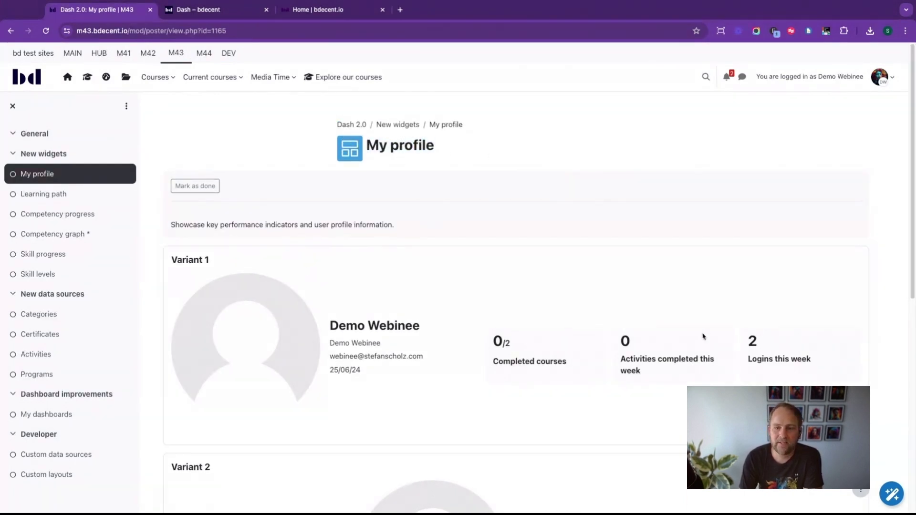
left_click_drag(830, 355, 825, 364)
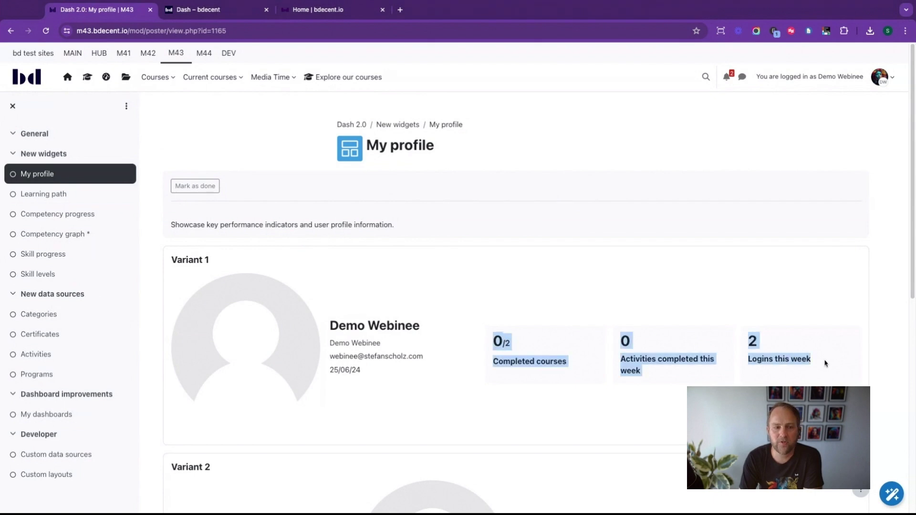
left_click(824, 364)
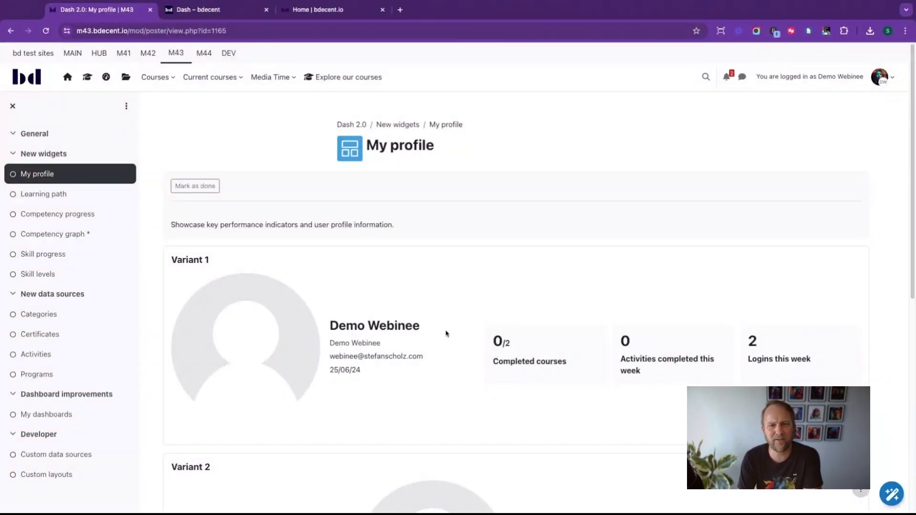
Scroll on to review the Variant 2 avatar and user name, continuing toward Variant 3.
scroll(693, 288, "down", 1)
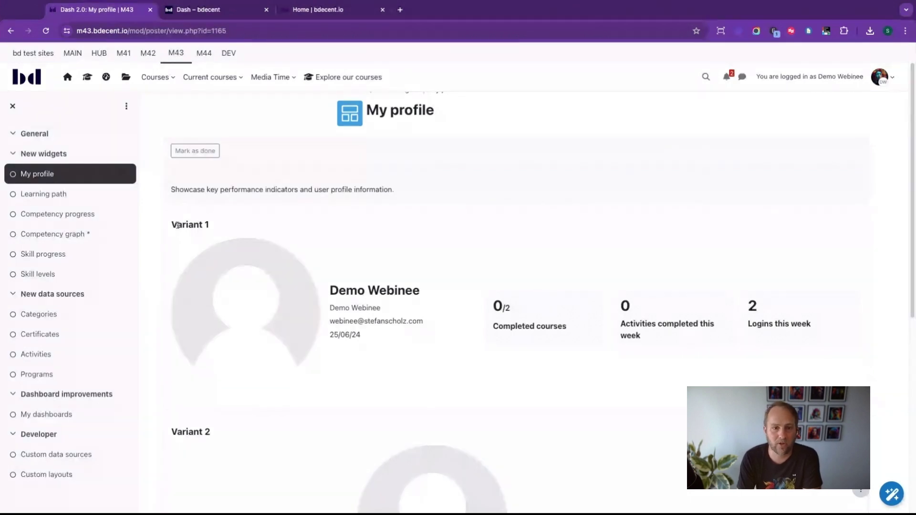
left_click_drag(166, 229, 205, 225)
left_click(276, 286)
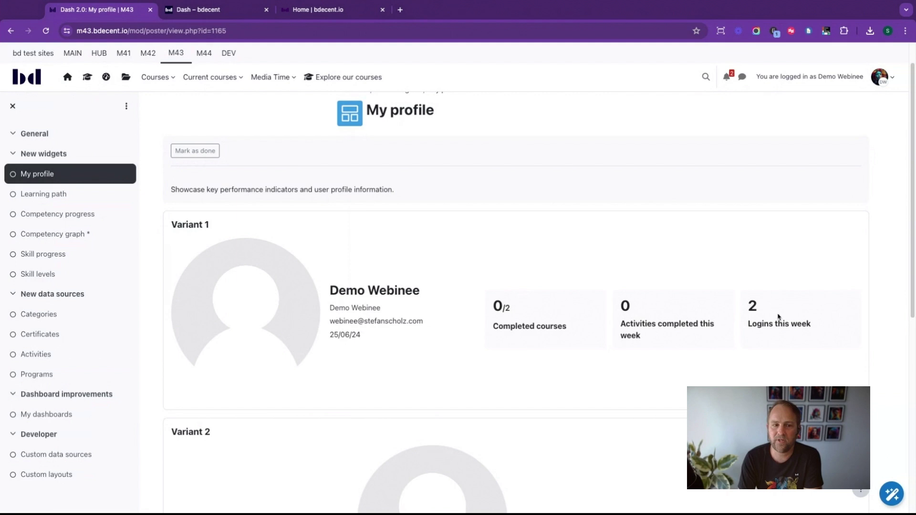
scroll(646, 292, "down", 5)
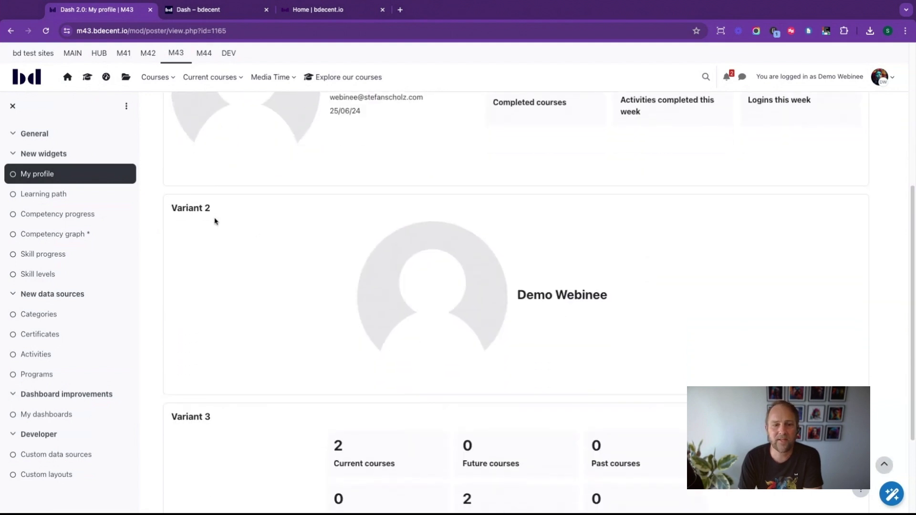
left_click_drag(180, 204, 667, 302)
left_click(613, 294)
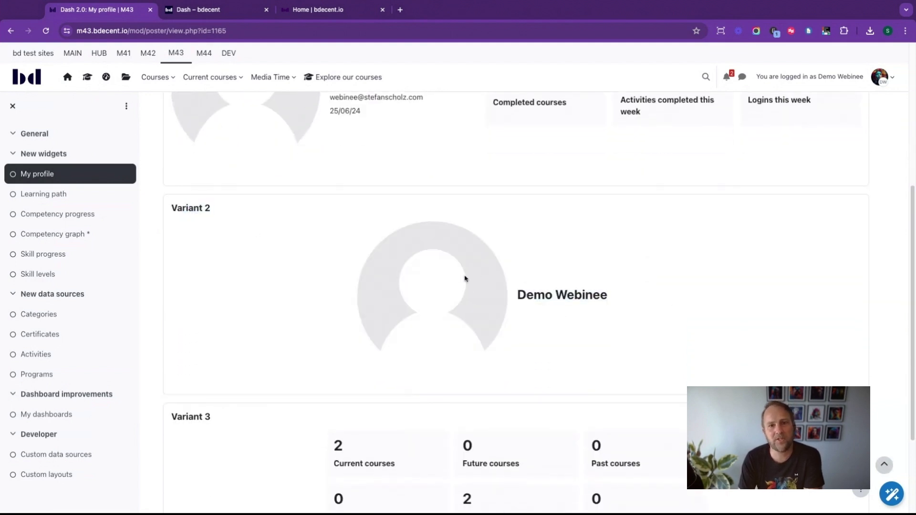
left_click_drag(526, 294, 574, 295)
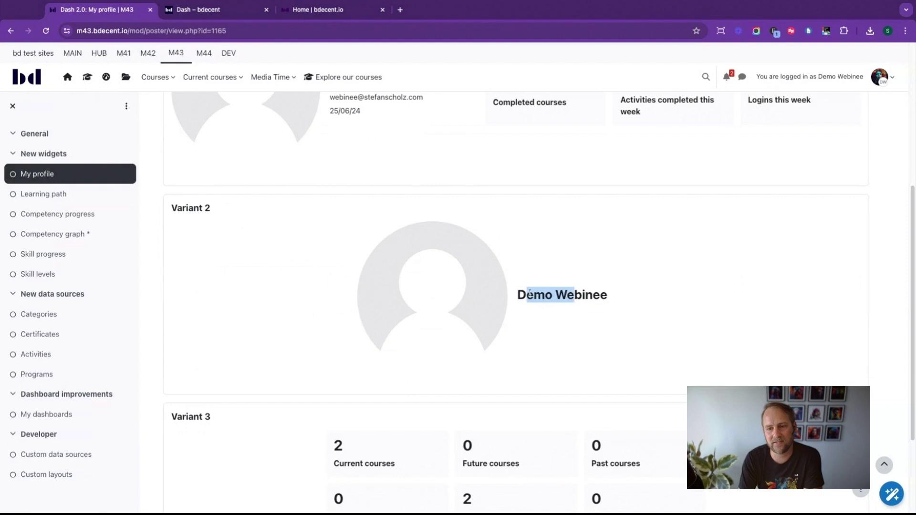
left_click(630, 299)
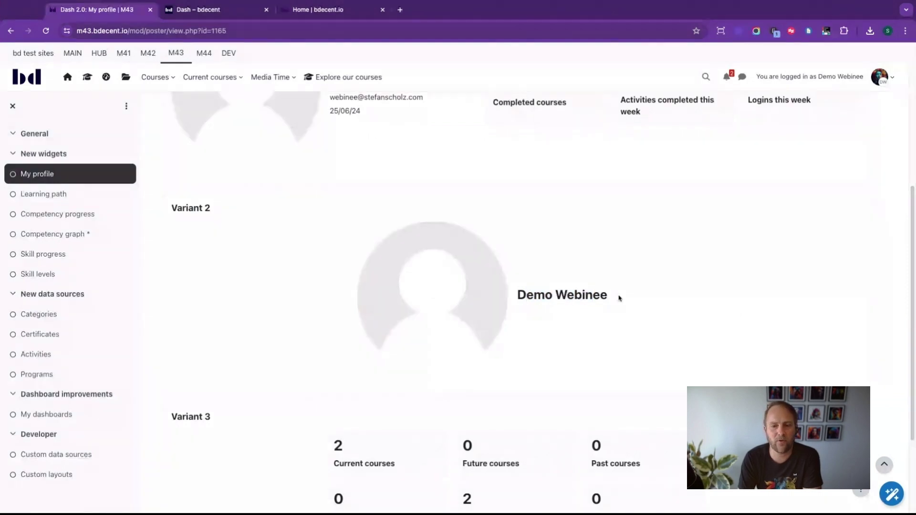
scroll(619, 298, "down", 3)
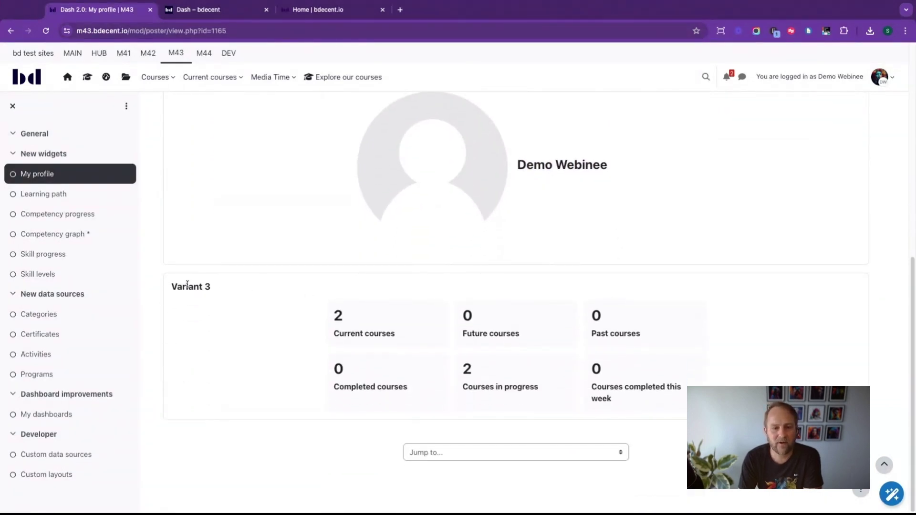
left_click_drag(186, 286, 320, 311)
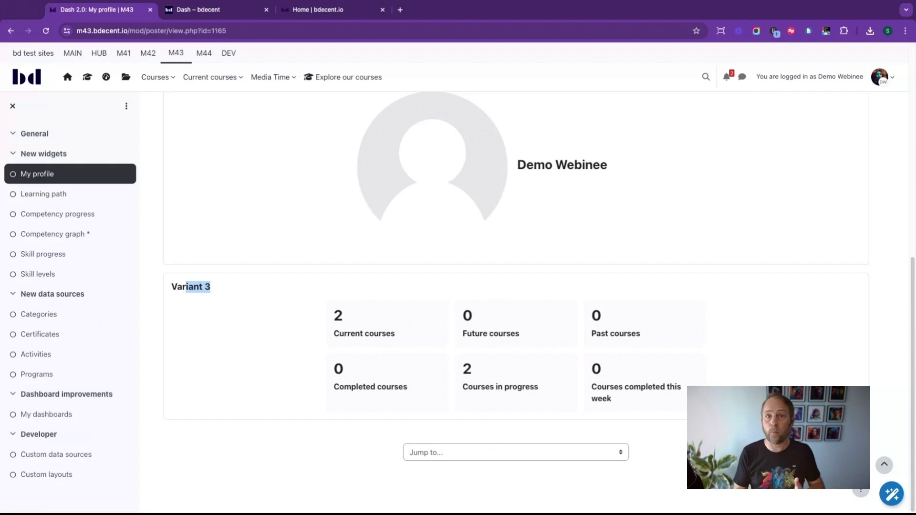
left_click(491, 308)
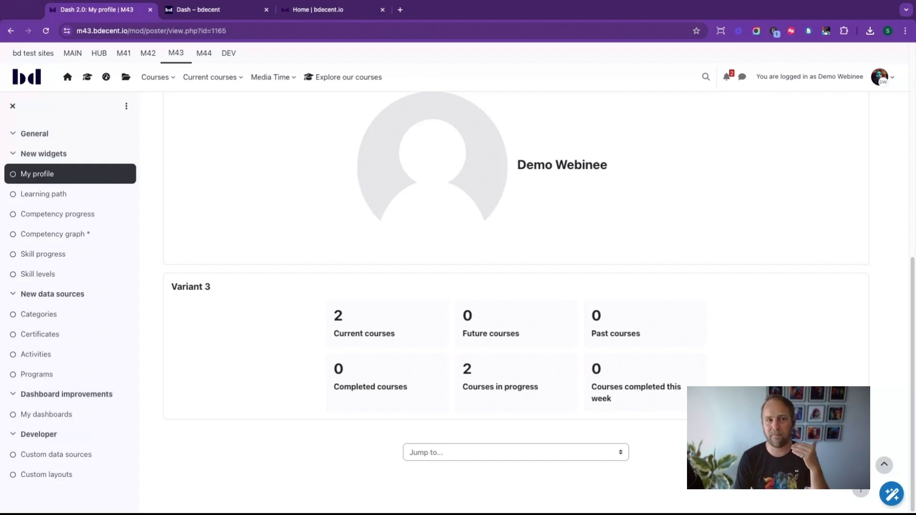
scroll(515, 286, "up", 1)
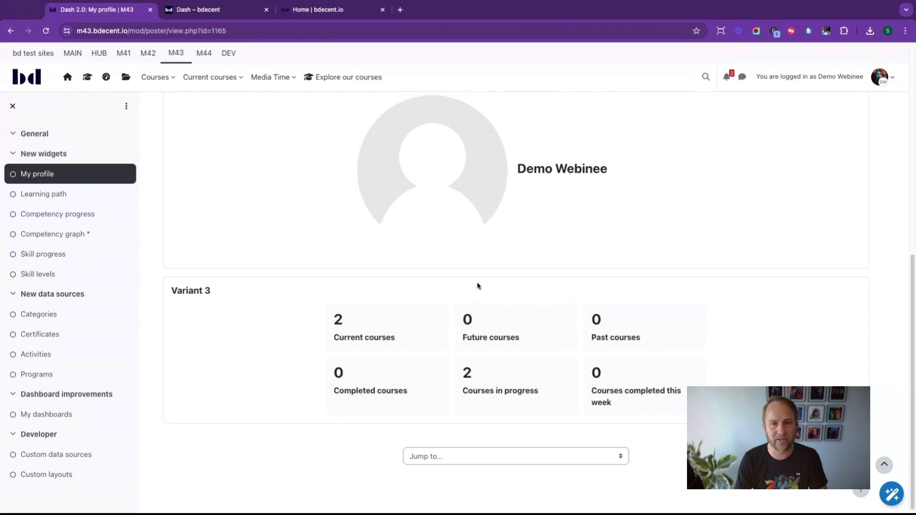
left_click(335, 11)
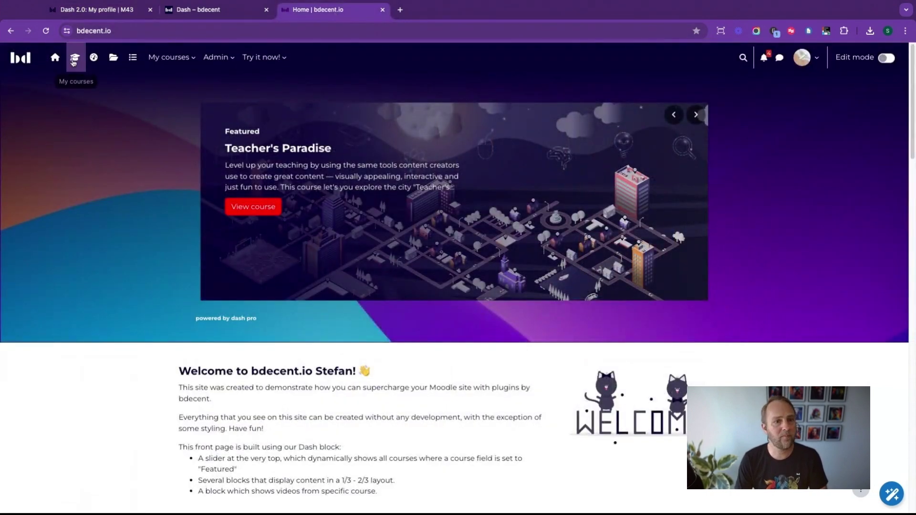
left_click(94, 58)
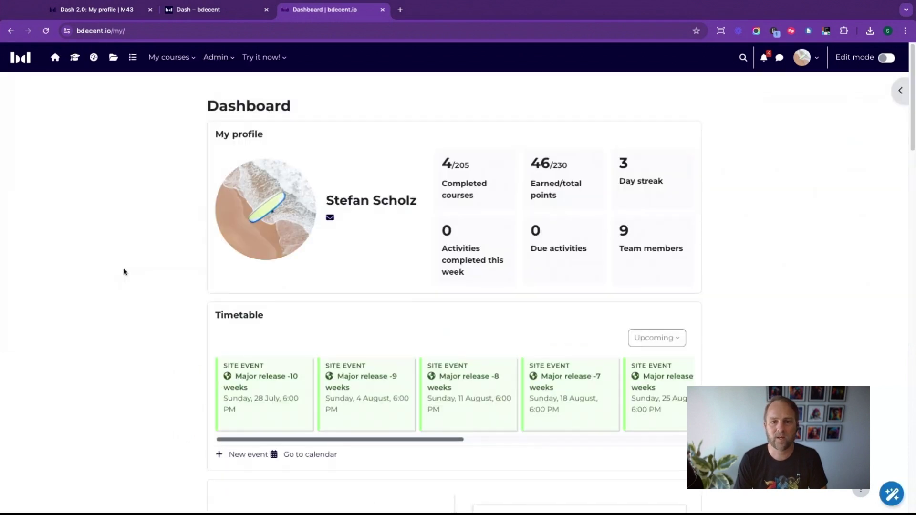
triple_click(196, 105)
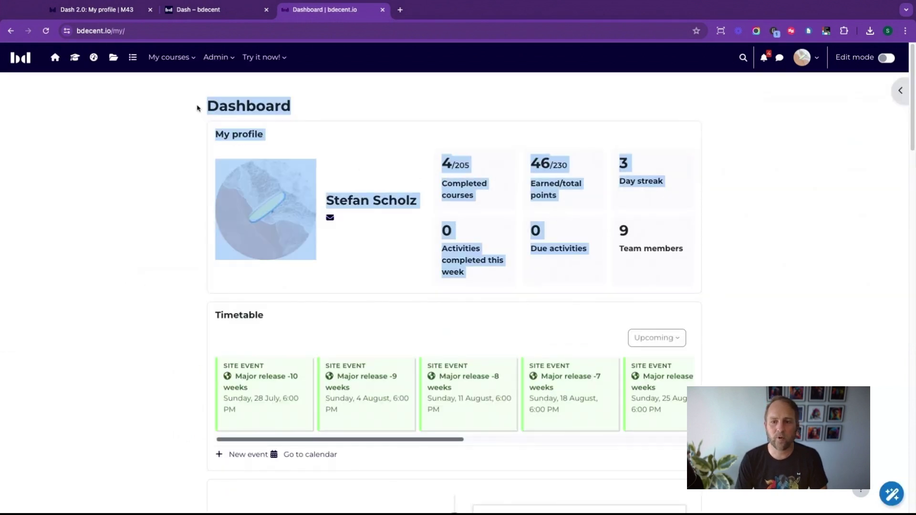
left_click(196, 105)
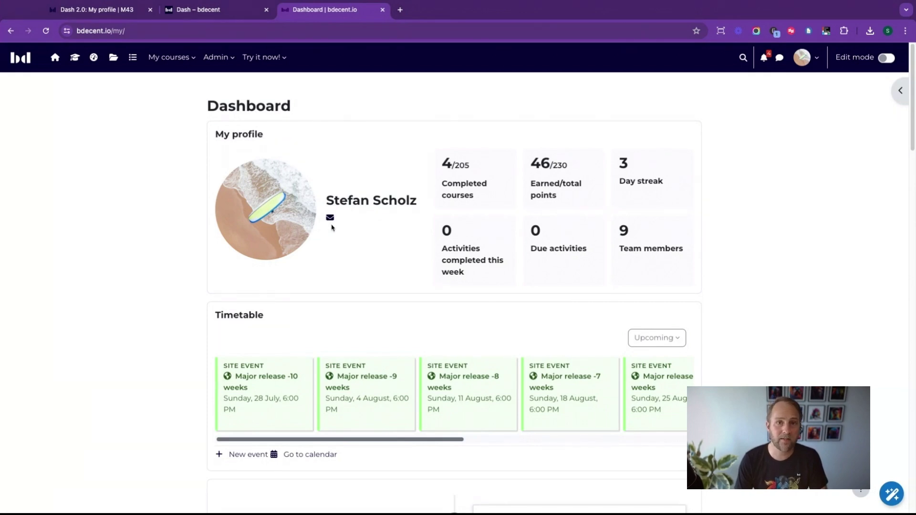
left_click_drag(437, 163, 682, 250)
left_click(665, 236)
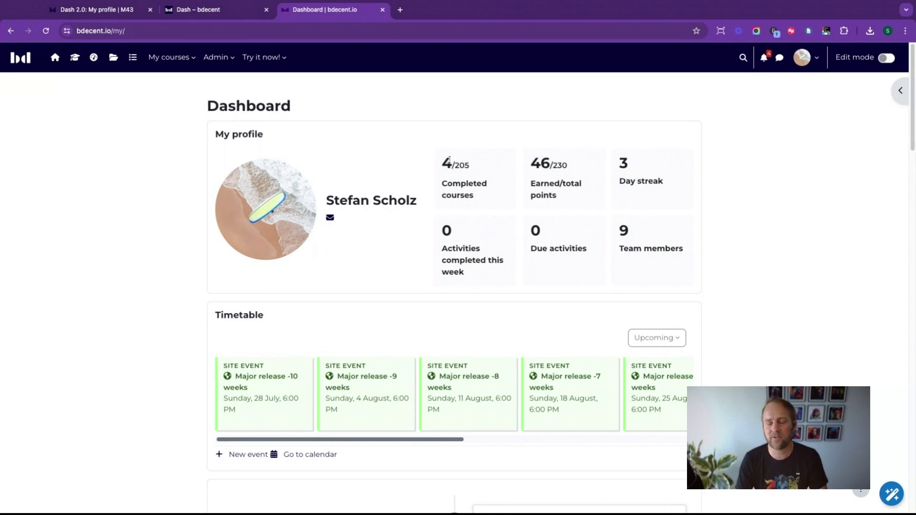
left_click_drag(444, 163, 449, 164)
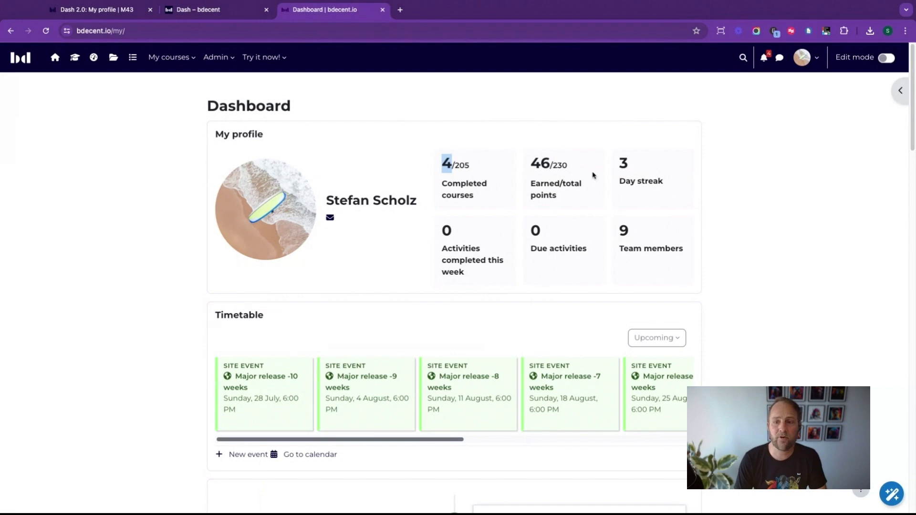
left_click_drag(620, 162, 675, 192)
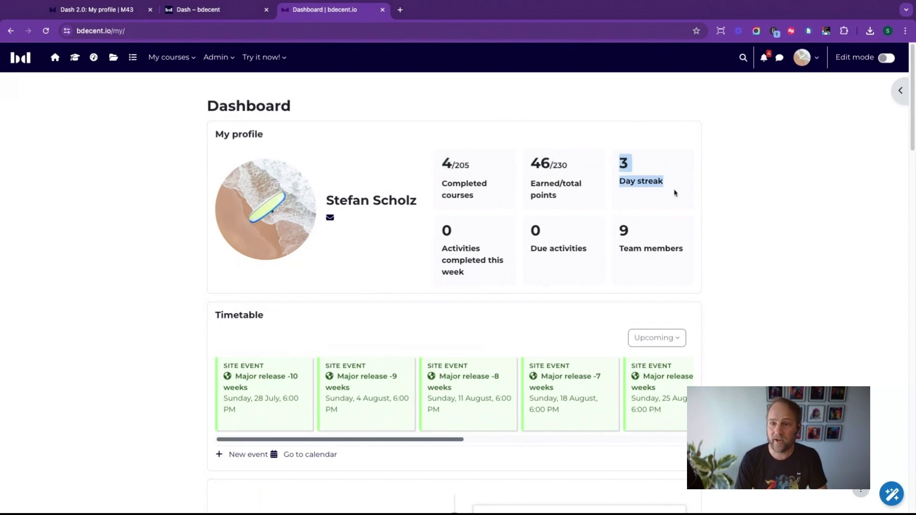
left_click(675, 192)
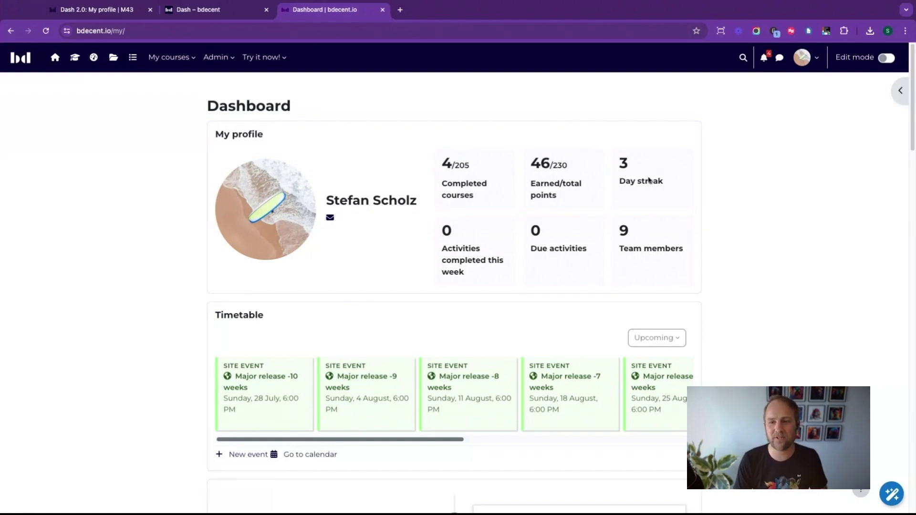
left_click_drag(446, 231, 482, 265)
left_click(486, 285)
left_click_drag(528, 232, 687, 268)
left_click(528, 233)
left_click(687, 268)
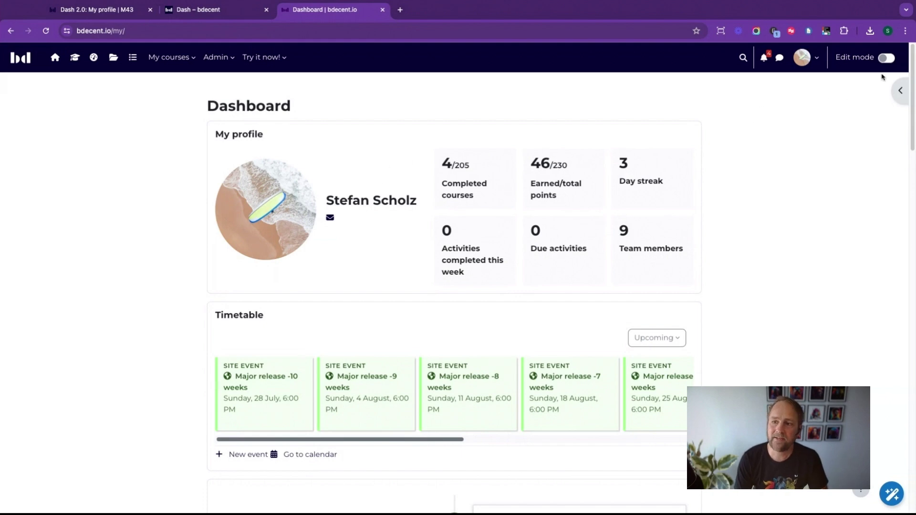
Turn on edit mode and open the My profile block's Preferences at the Fields settings.
left_click(888, 59)
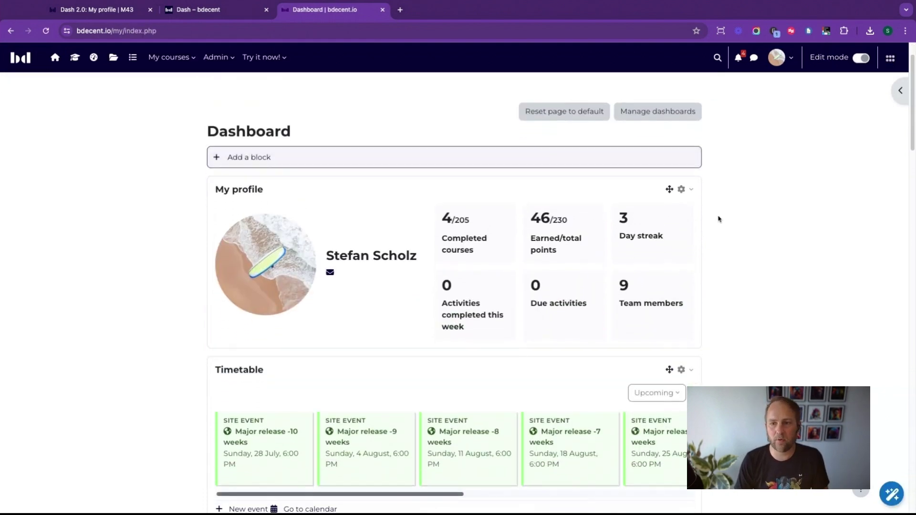
left_click(683, 189)
left_click(603, 223)
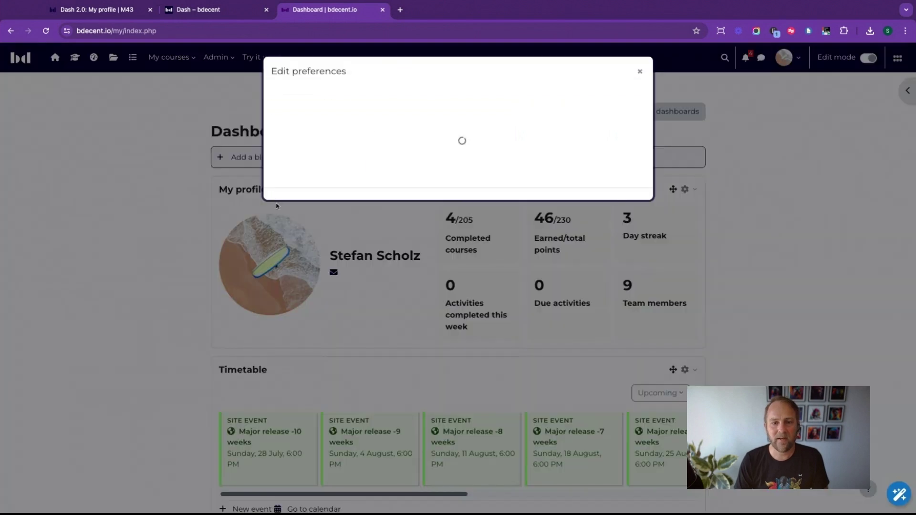
left_click(335, 104)
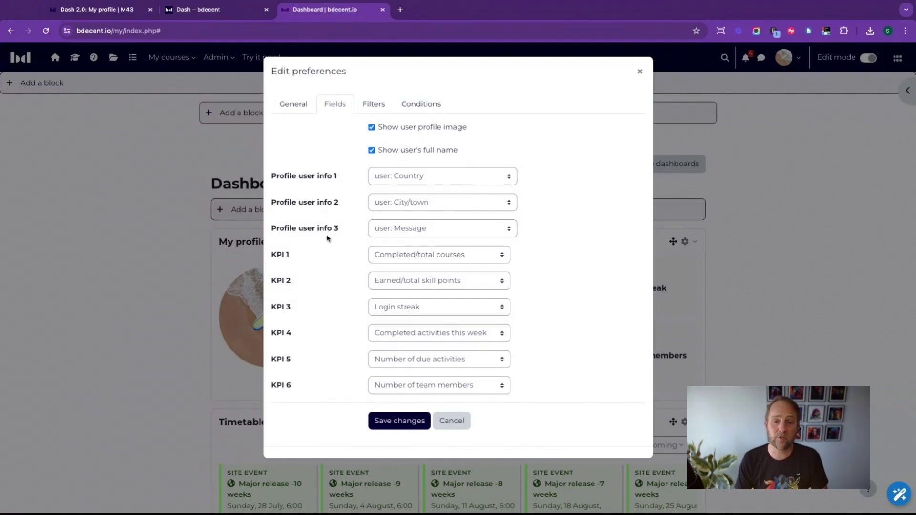
Set profile info 1–3 to City/town, Email address and Username, and save.
left_click(449, 180)
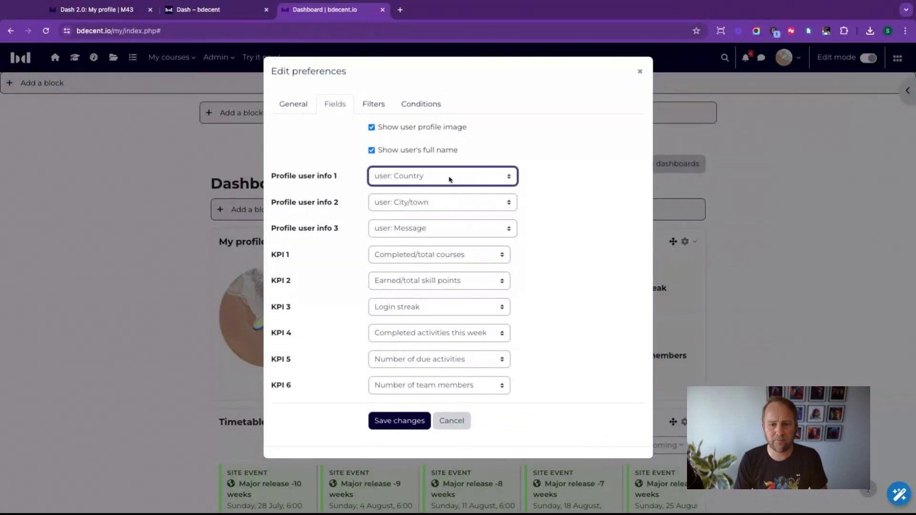
left_click(560, 194)
left_click(485, 199)
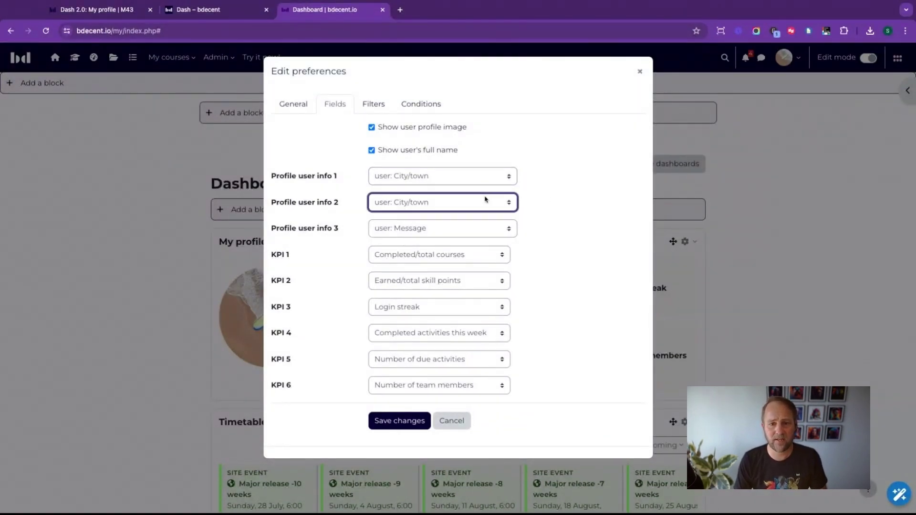
left_click(485, 199)
left_click(482, 228)
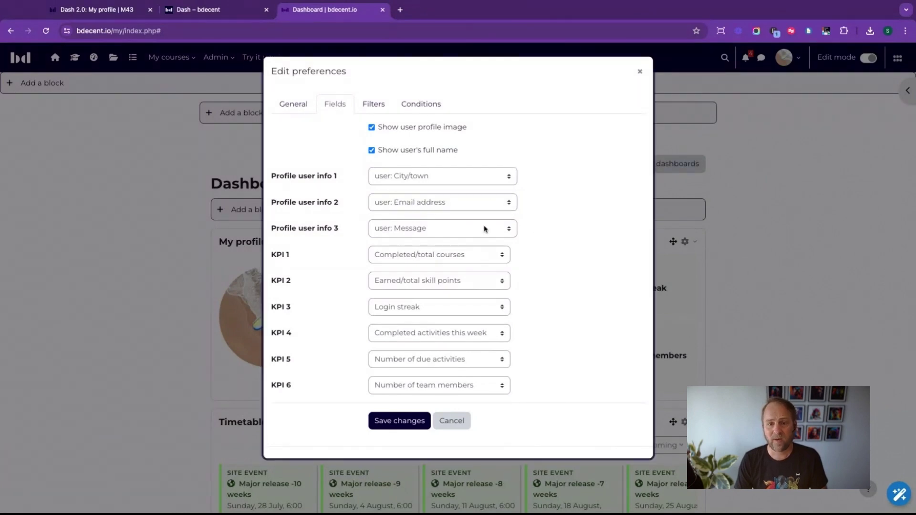
left_click(479, 229)
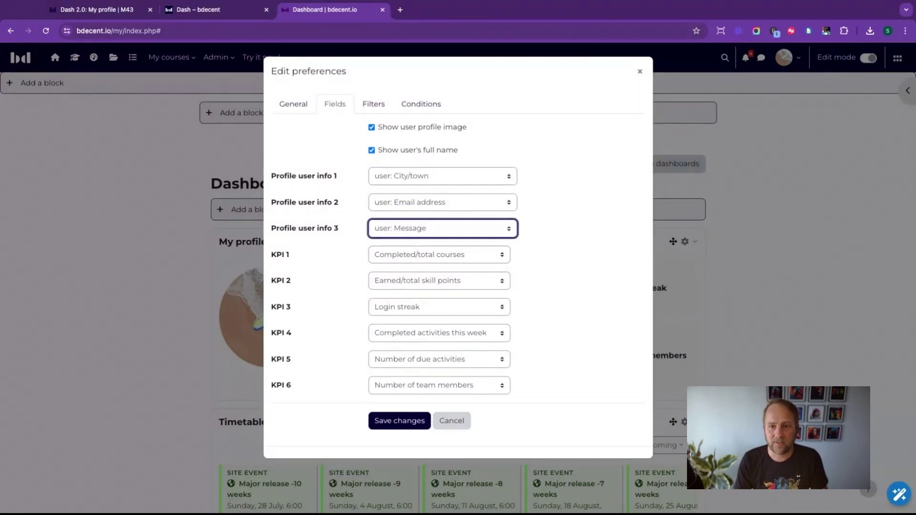
left_click(549, 283)
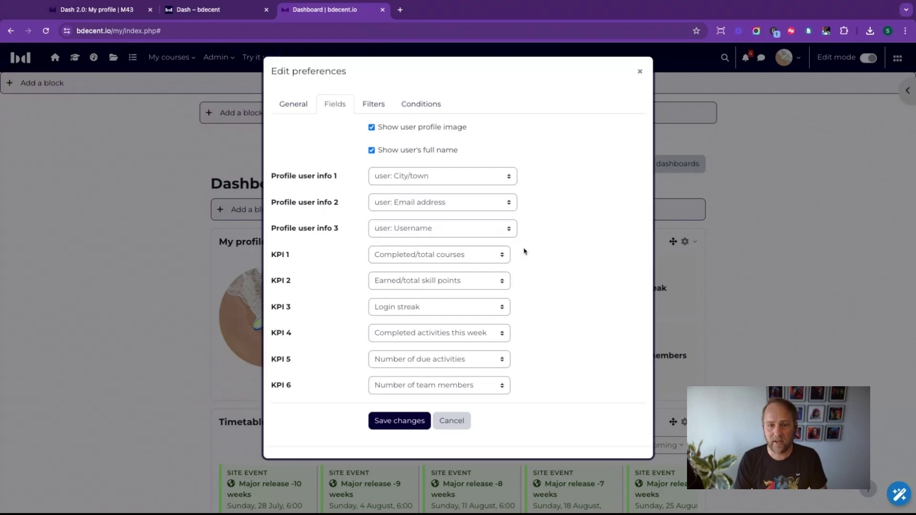
left_click(417, 422)
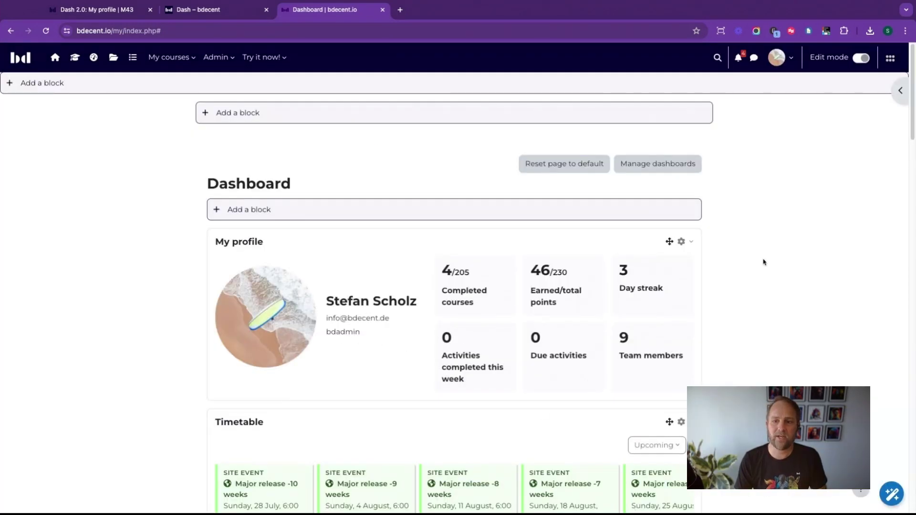
Change the My profile block's KPI 3 from Login streak to Logins this week and save.
left_click(691, 242)
left_click(605, 273)
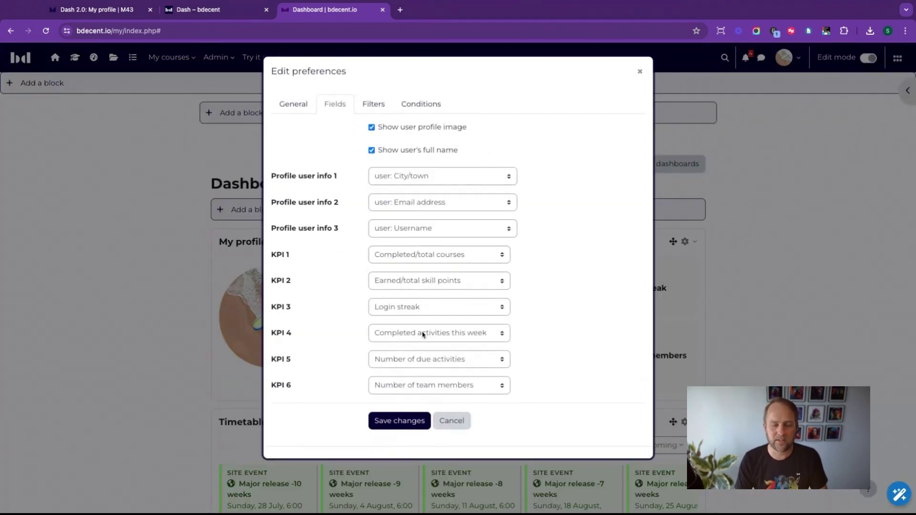
left_click(416, 315)
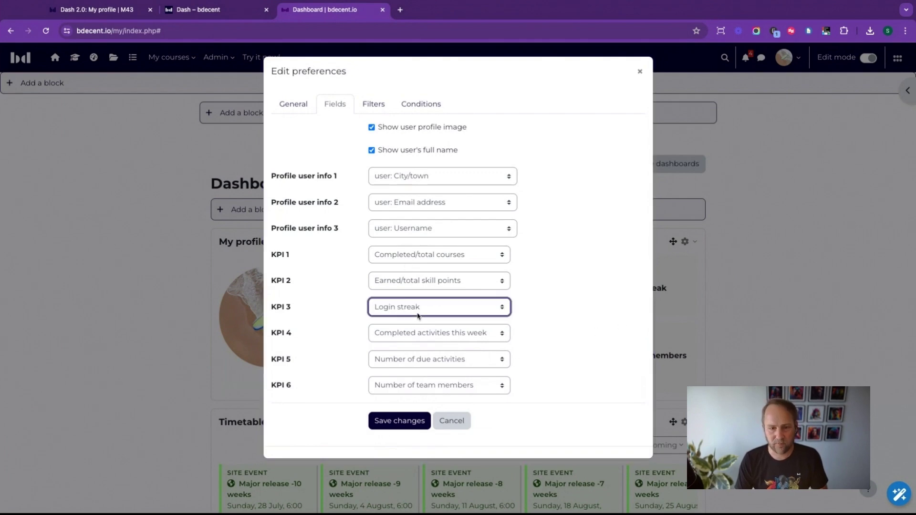
left_click(419, 316)
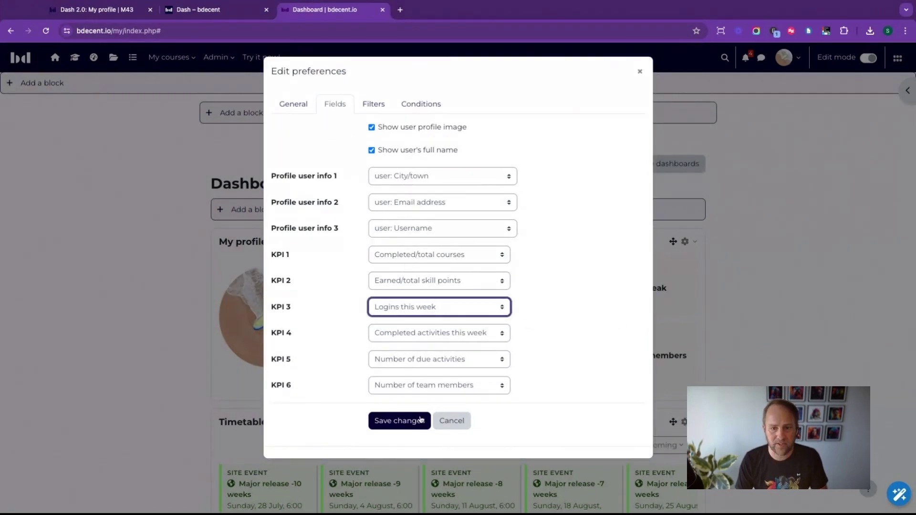
left_click(411, 424)
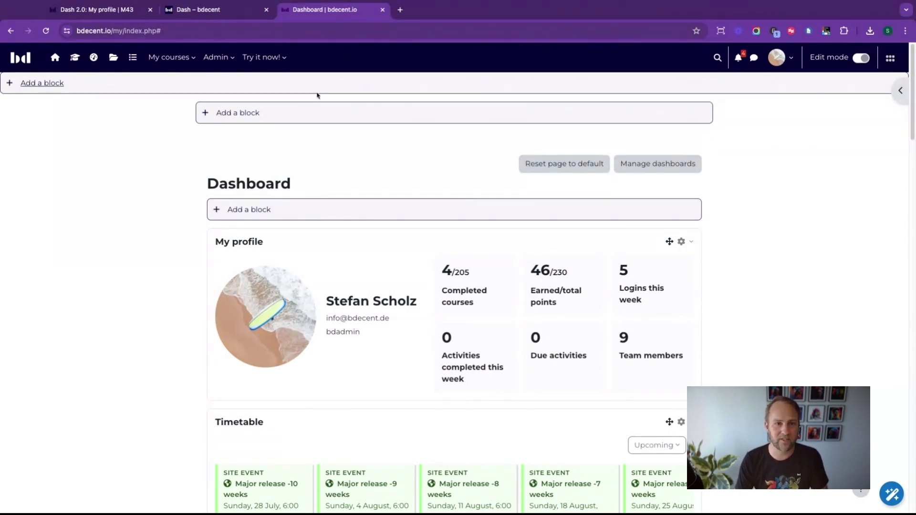
Return to the 'Dash 2.0: My profile | M43' page and scroll up to its Variant 1 widget.
left_click(92, 10)
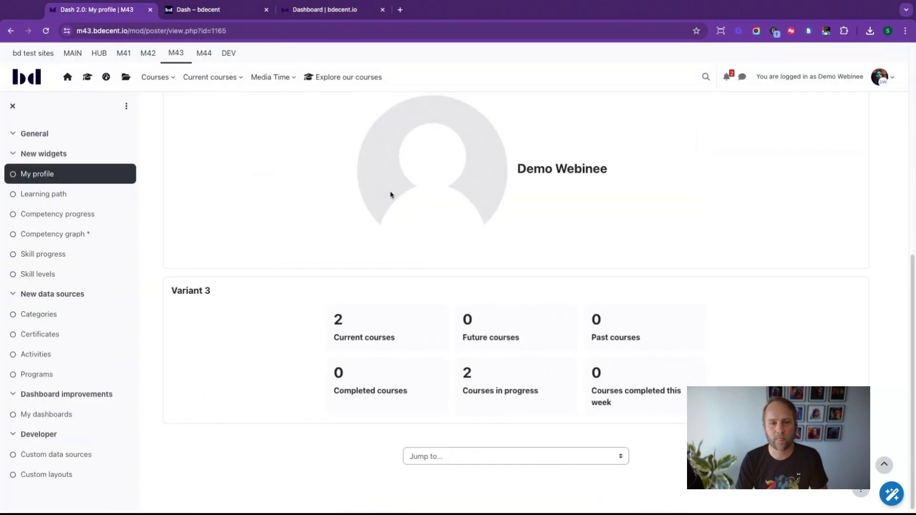
scroll(362, 217, "up", 15)
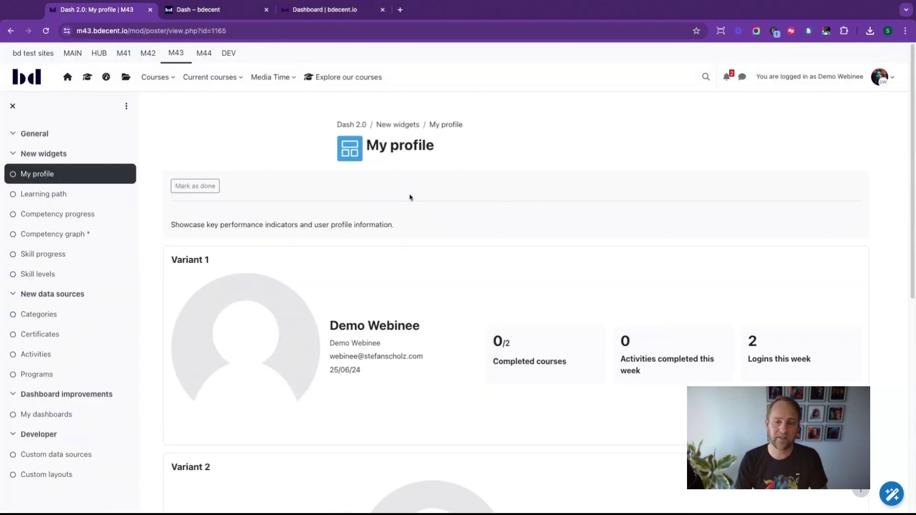